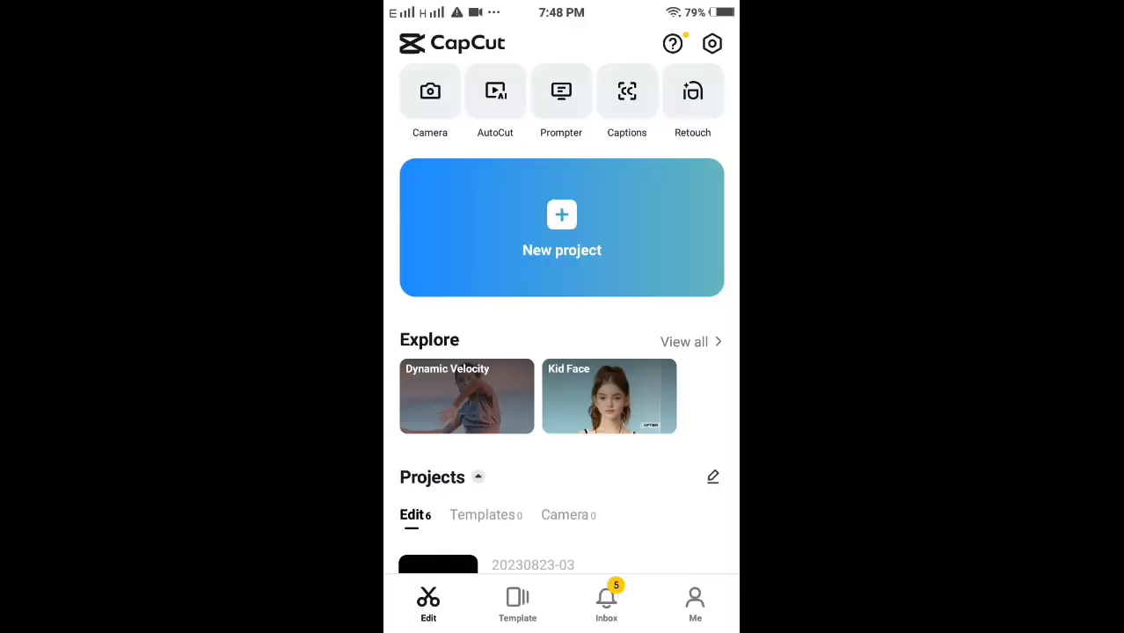
Step: Start a new project using the plain black stock video clip
{"action": "left_click", "coordinate": [561, 227]}
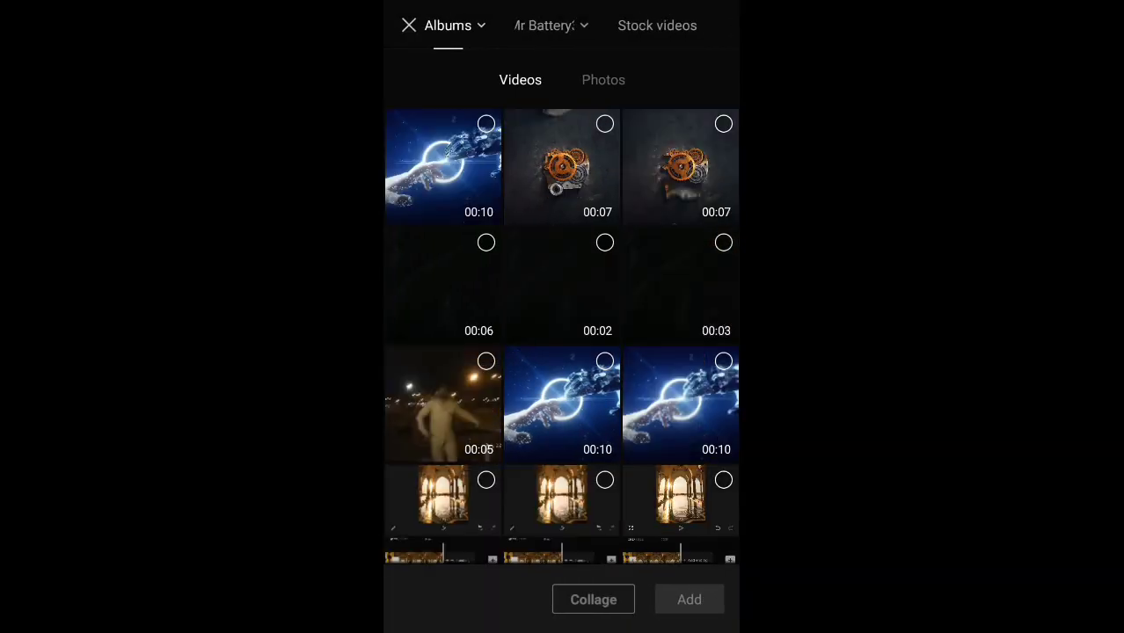
{"action": "left_click", "coordinate": [657, 26]}
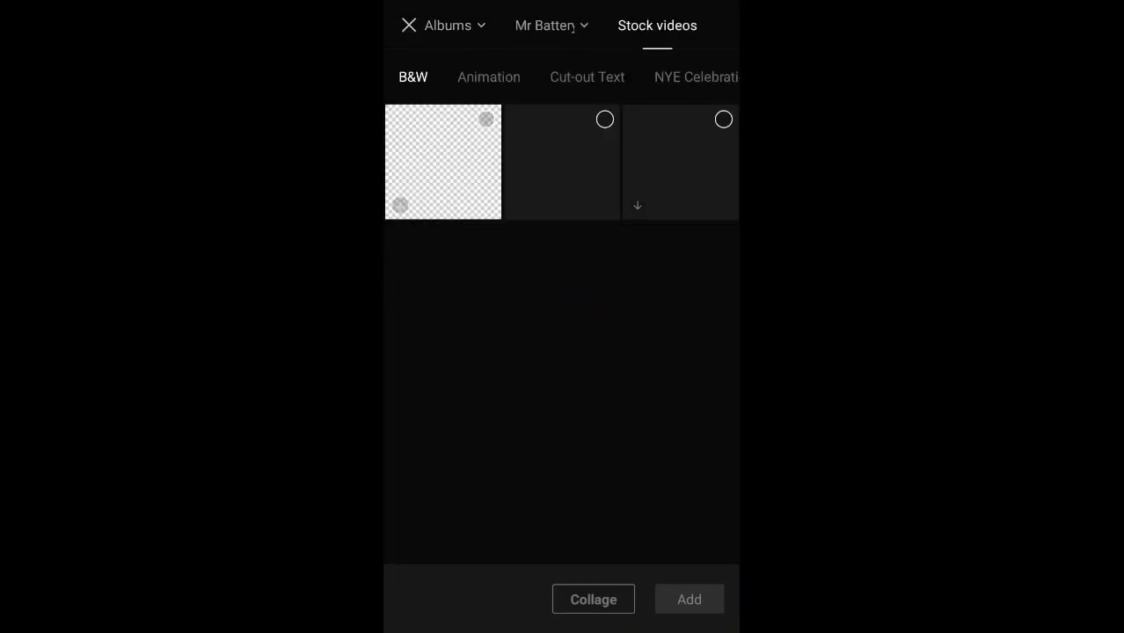
{"action": "left_click", "coordinate": [607, 119]}
{"action": "left_click", "coordinate": [689, 599]}
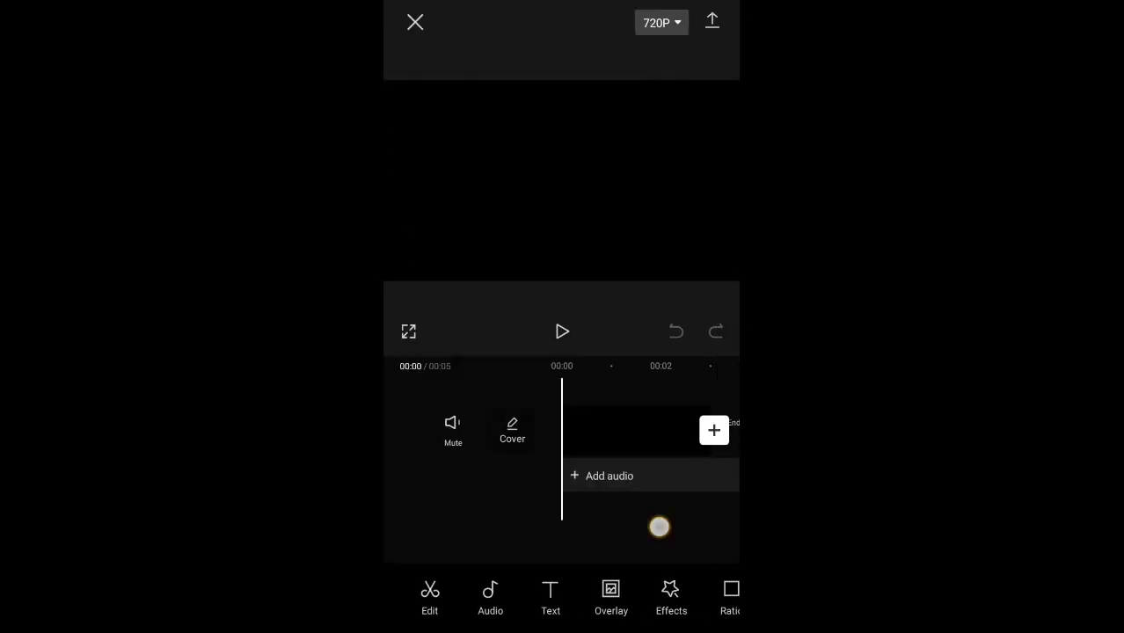
Step: Stretch the black clip to about 9.9 seconds
{"action": "left_click_drag", "start_coordinate": [659, 526], "coordinate": [607, 528]}
{"action": "left_click", "coordinate": [584, 431]}
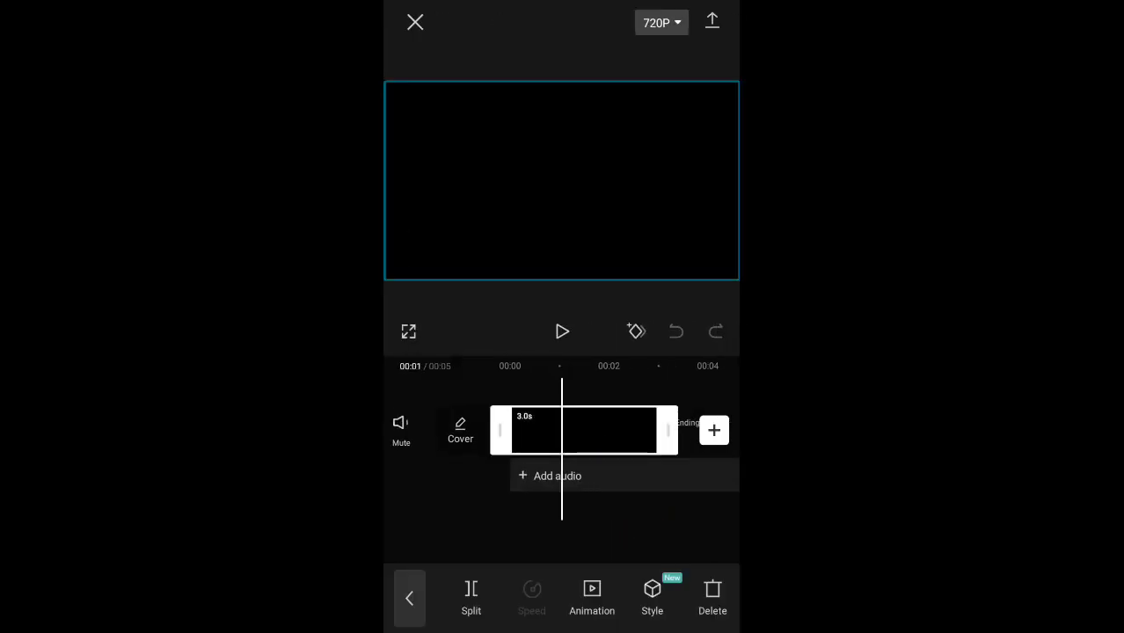
{"action": "left_click_drag", "start_coordinate": [668, 440], "coordinate": [663, 457]}
{"action": "left_click_drag", "start_coordinate": [582, 444], "coordinate": [629, 452]}
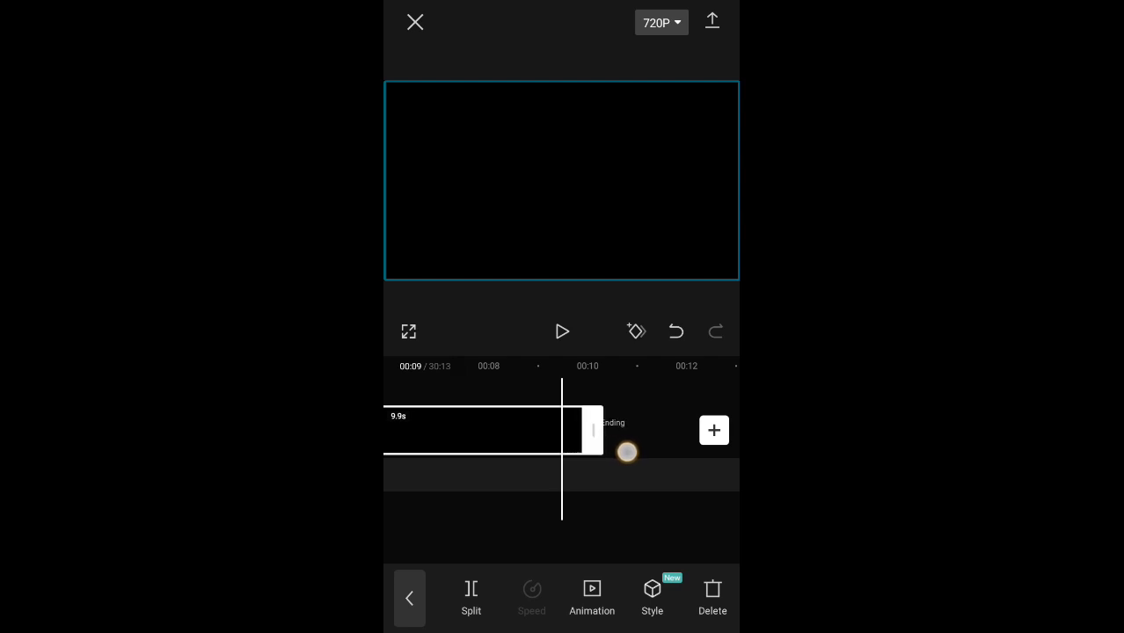
Step: Delete the automatic ending clip and return the playhead to the start
{"action": "left_click", "coordinate": [624, 432]}
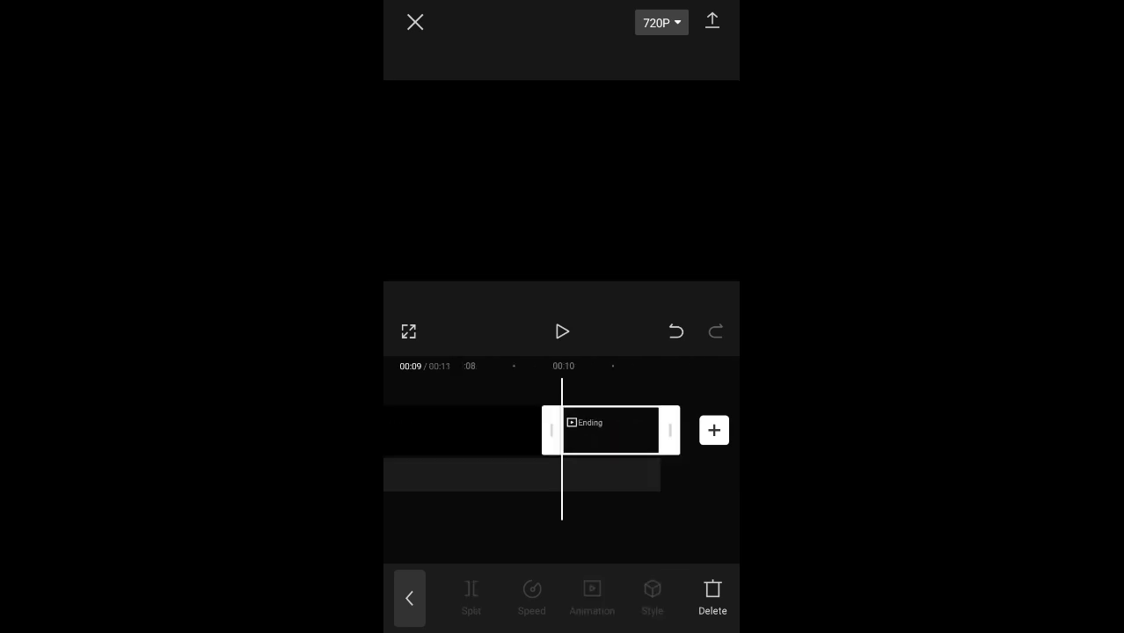
{"action": "left_click", "coordinate": [713, 591]}
{"action": "left_click_drag", "start_coordinate": [595, 524], "coordinate": [679, 504]}
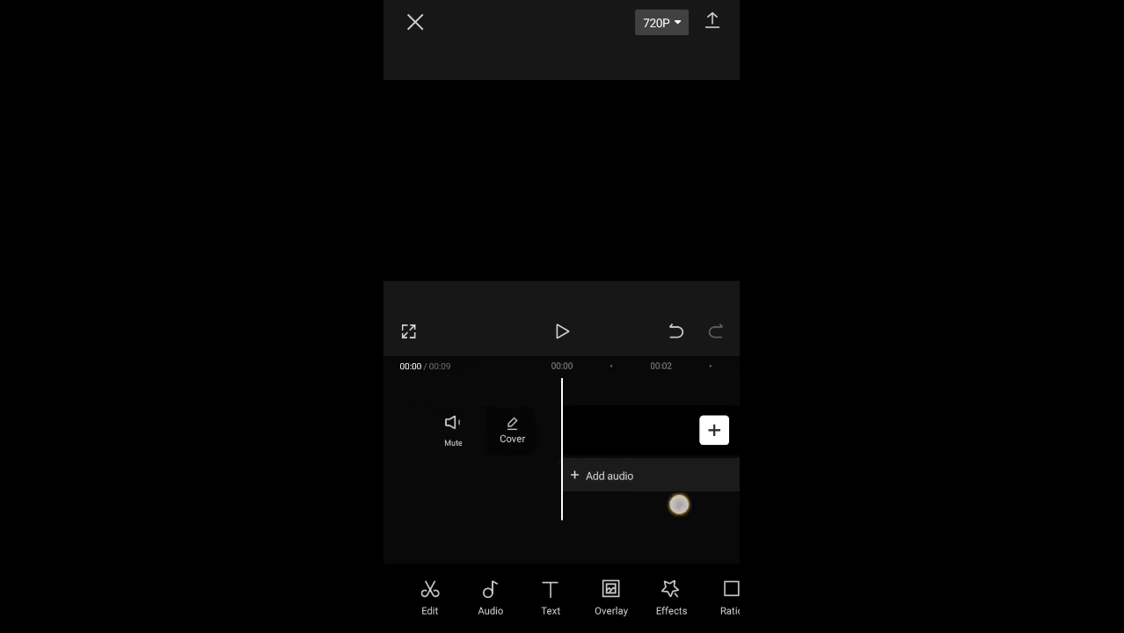
Step: Add the masked-avatar photo as an overlay
{"action": "left_click", "coordinate": [610, 598]}
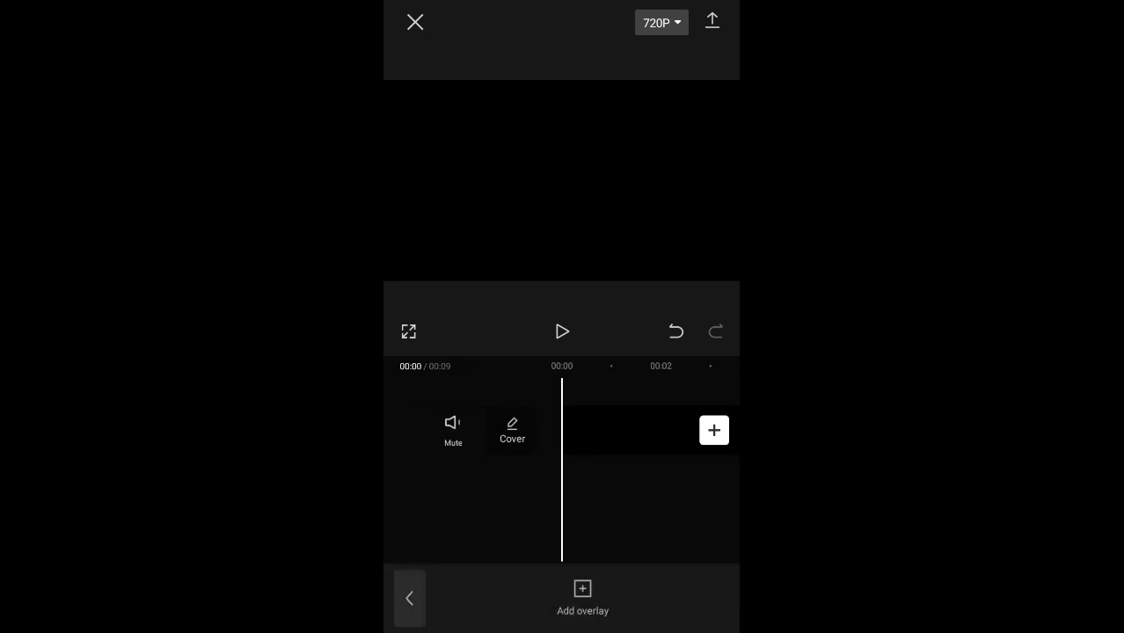
{"action": "left_click", "coordinate": [582, 598]}
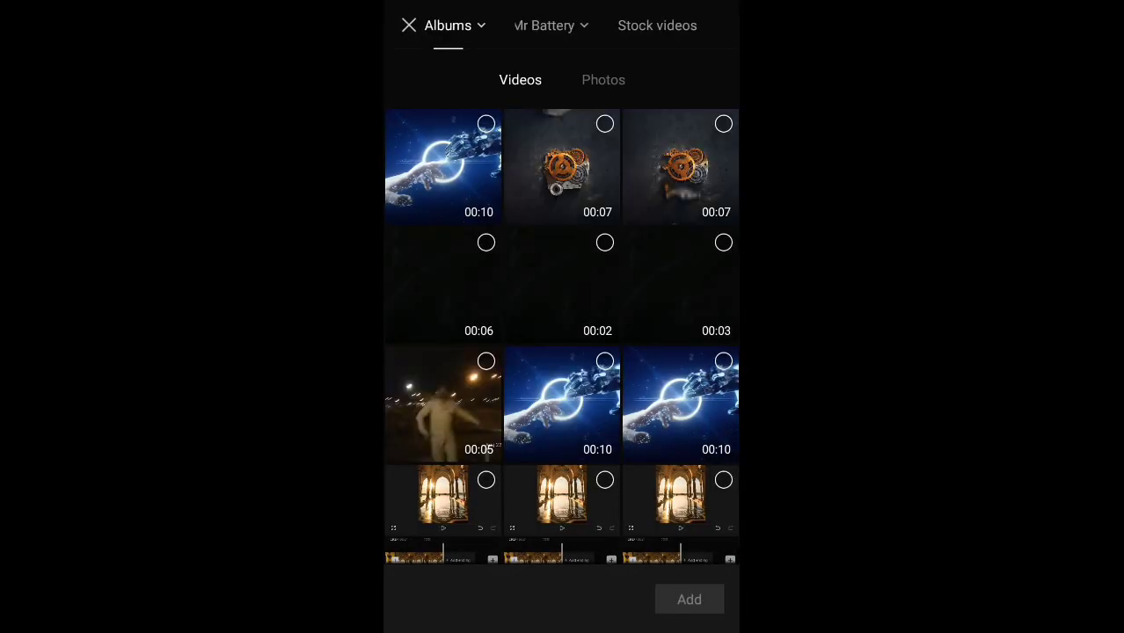
{"action": "left_click", "coordinate": [603, 80]}
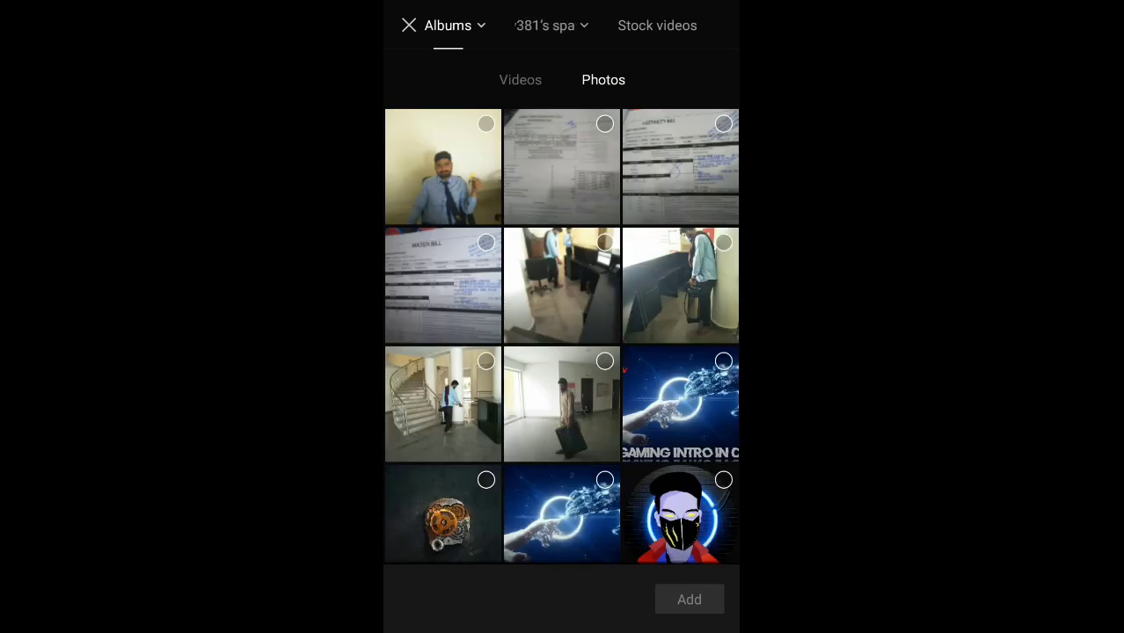
{"action": "left_click", "coordinate": [723, 480]}
{"action": "left_click", "coordinate": [689, 599]}
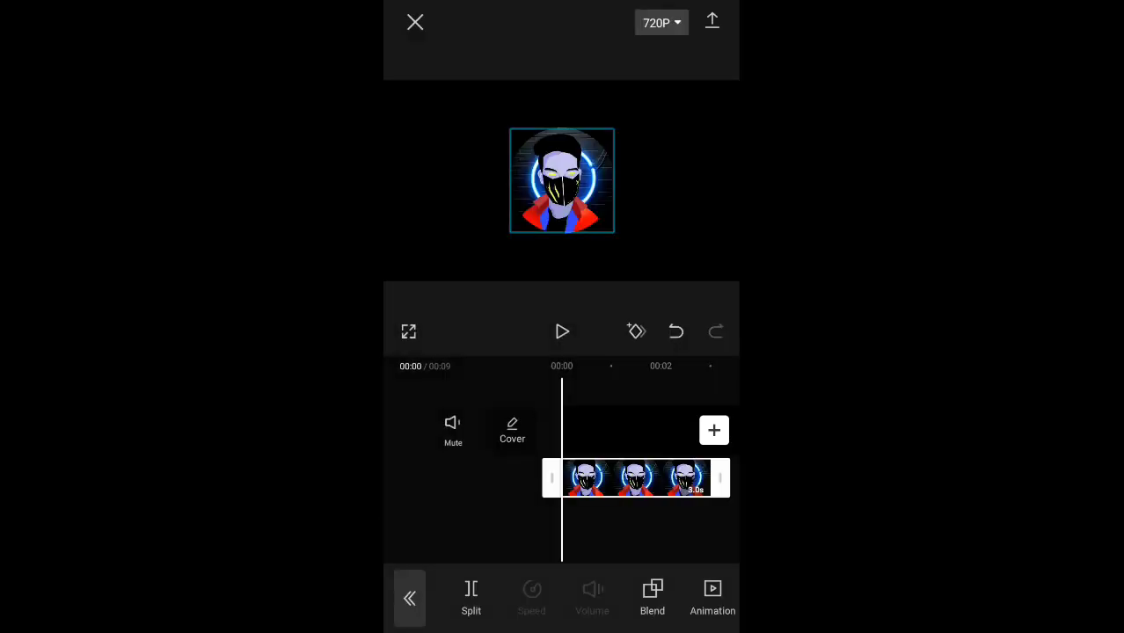
Step: Trim the avatar overlay to end with the black clip, deleting the overhanging piece
{"action": "left_click_drag", "start_coordinate": [633, 533], "coordinate": [528, 533]}
{"action": "mouse_move", "coordinate": [624, 488]}
{"action": "left_mouse_down"}
{"action": "mouse_move", "coordinate": [649, 501]}
{"action": "mouse_move", "coordinate": [683, 497]}
{"action": "left_mouse_up"}
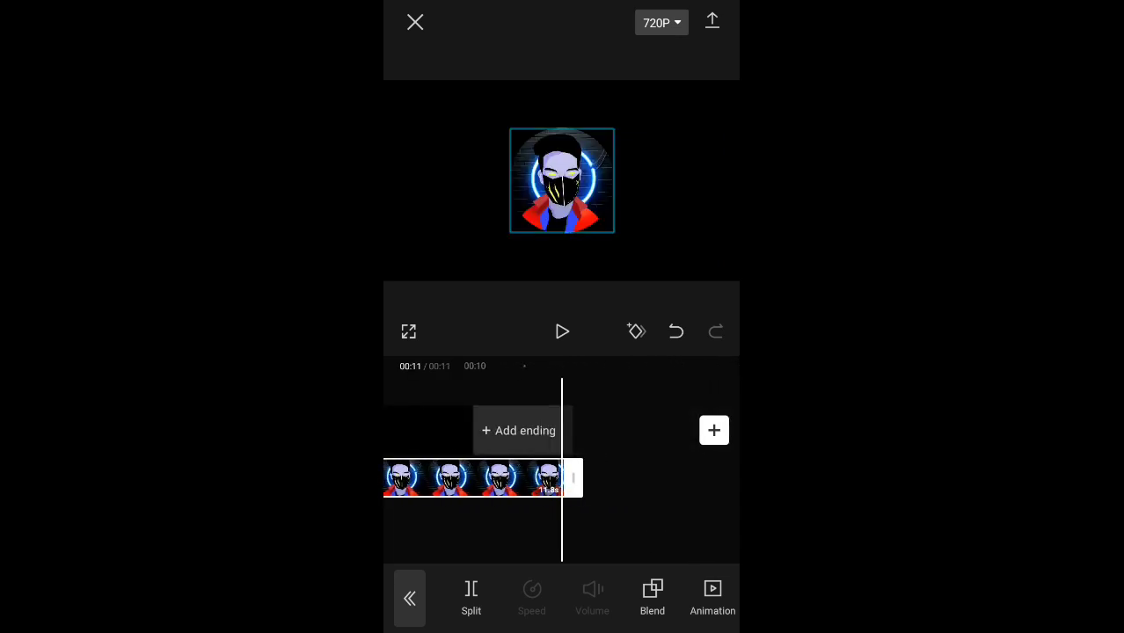
{"action": "left_click_drag", "start_coordinate": [528, 528], "coordinate": [589, 528]}
{"action": "left_click", "coordinate": [474, 430]}
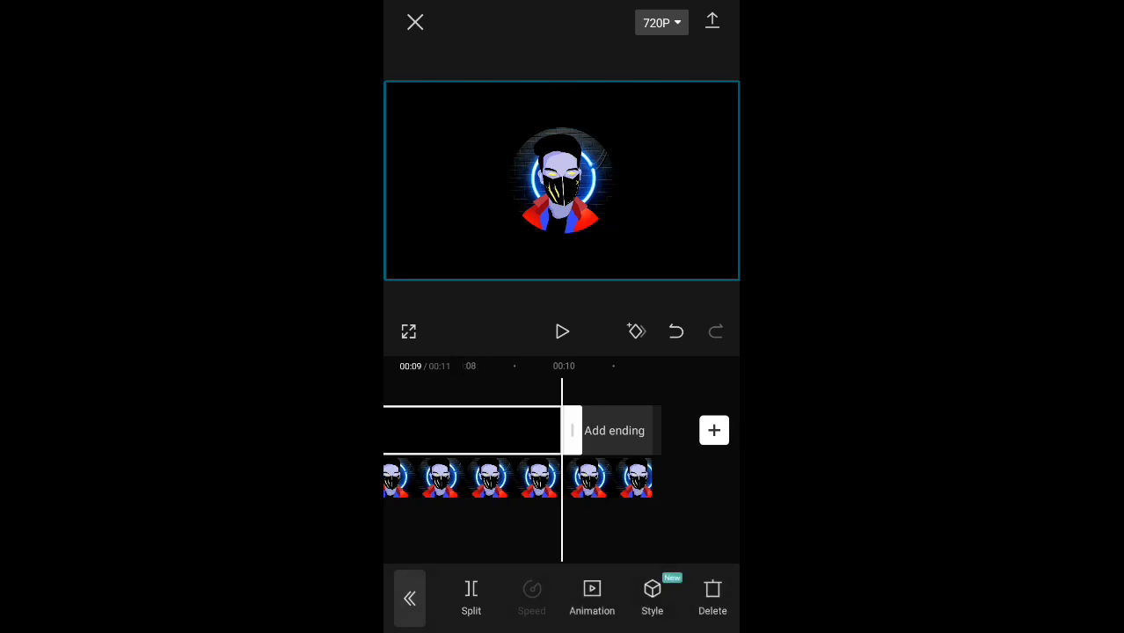
{"action": "left_click", "coordinate": [493, 478]}
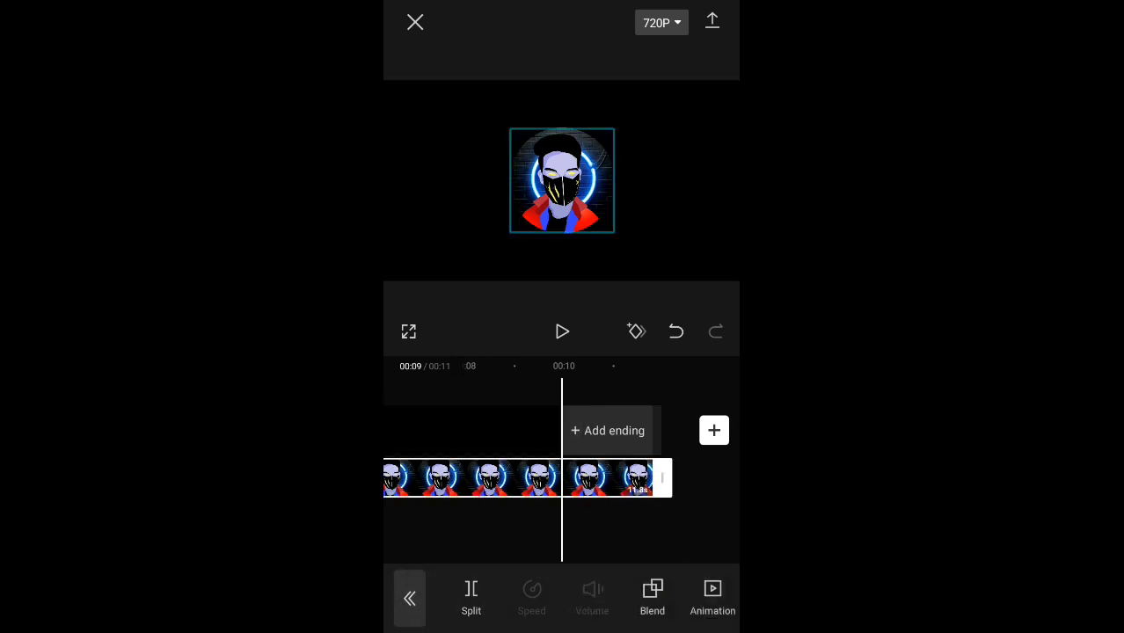
{"action": "left_click", "coordinate": [470, 598]}
{"action": "left_click_drag", "start_coordinate": [675, 599], "coordinate": [574, 608]}
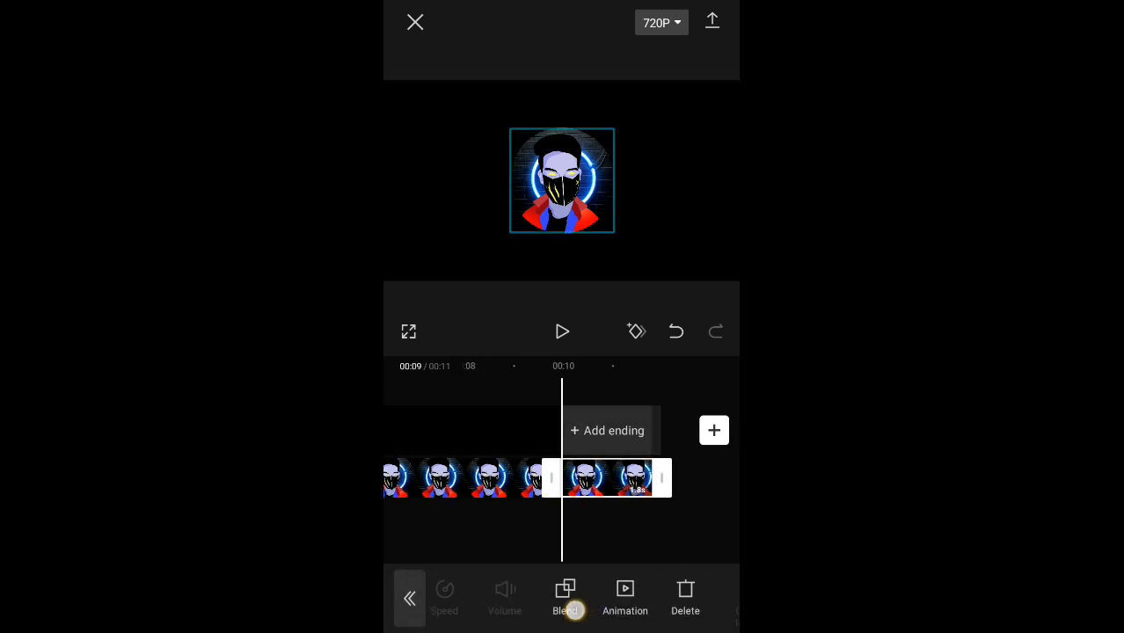
{"action": "left_click", "coordinate": [668, 591]}
{"action": "left_click_drag", "start_coordinate": [440, 538], "coordinate": [576, 540]}
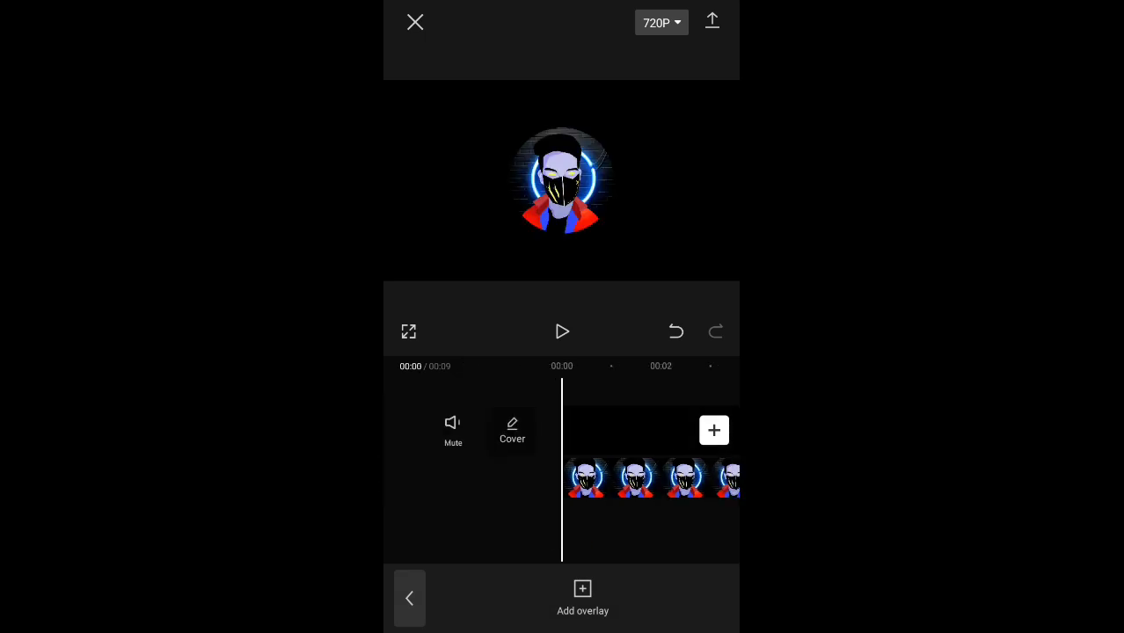
{"action": "left_click", "coordinate": [582, 595]}
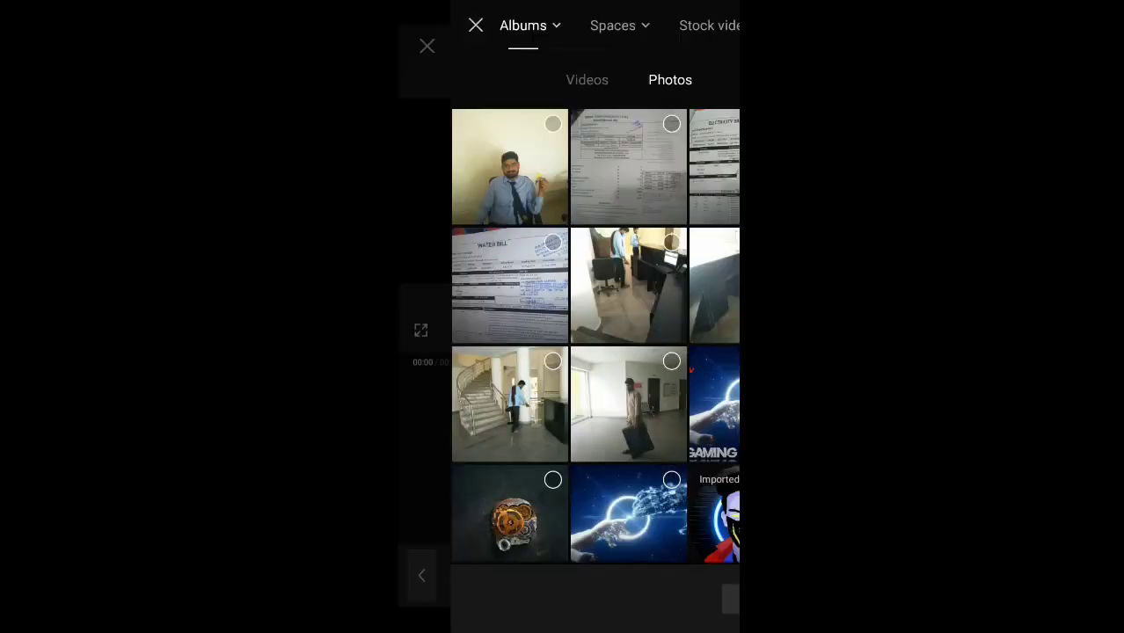
Step: Add the 10-second hand-and-ring space video as a second overlay
{"action": "left_click", "coordinate": [528, 80]}
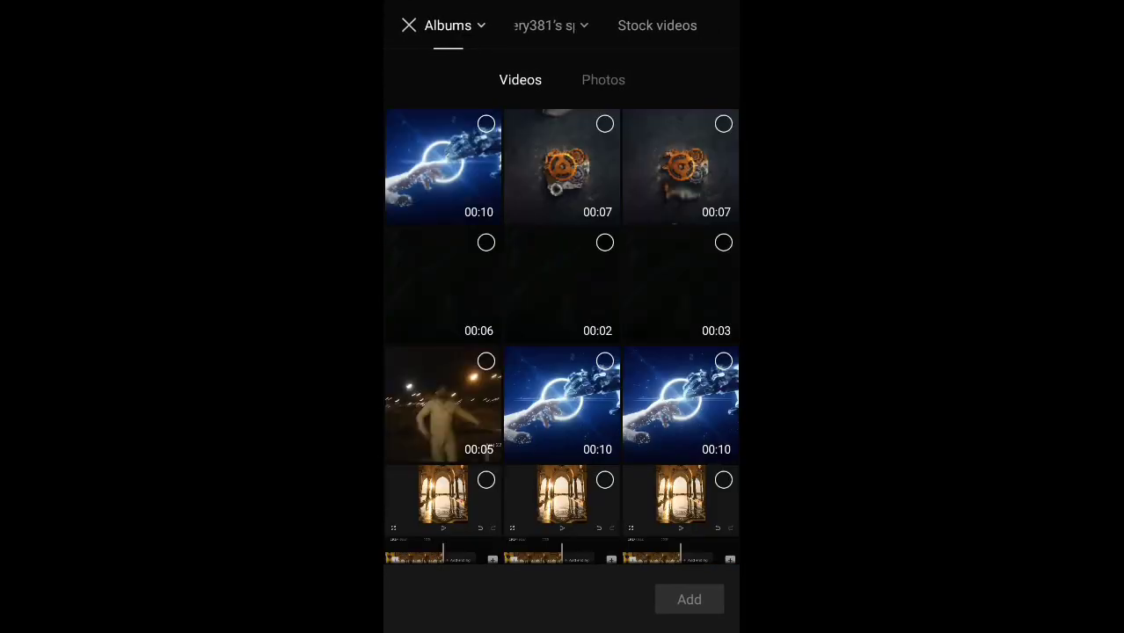
{"action": "left_click", "coordinate": [723, 362]}
{"action": "left_click", "coordinate": [689, 599]}
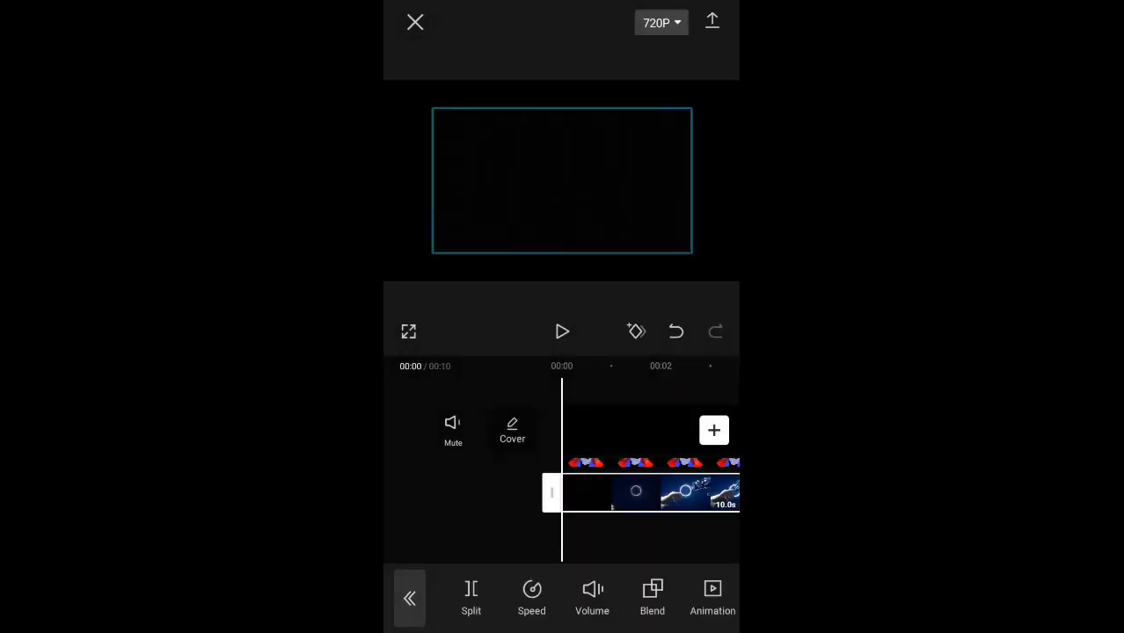
{"action": "left_click_drag", "start_coordinate": [582, 206], "coordinate": [603, 213]}
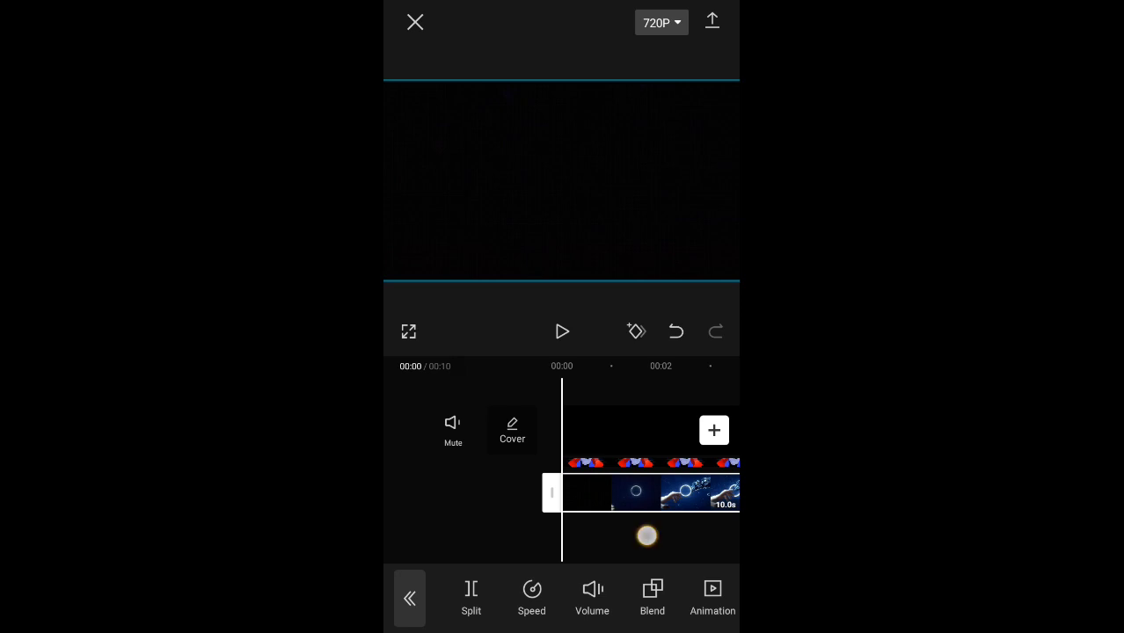
Step: Scale the space video to fill the frame, then select it at 00:07
{"action": "left_click_drag", "start_coordinate": [647, 535], "coordinate": [522, 553]}
{"action": "left_click_drag", "start_coordinate": [608, 552], "coordinate": [506, 560]}
{"action": "left_click_drag", "start_coordinate": [447, 191], "coordinate": [451, 195]}
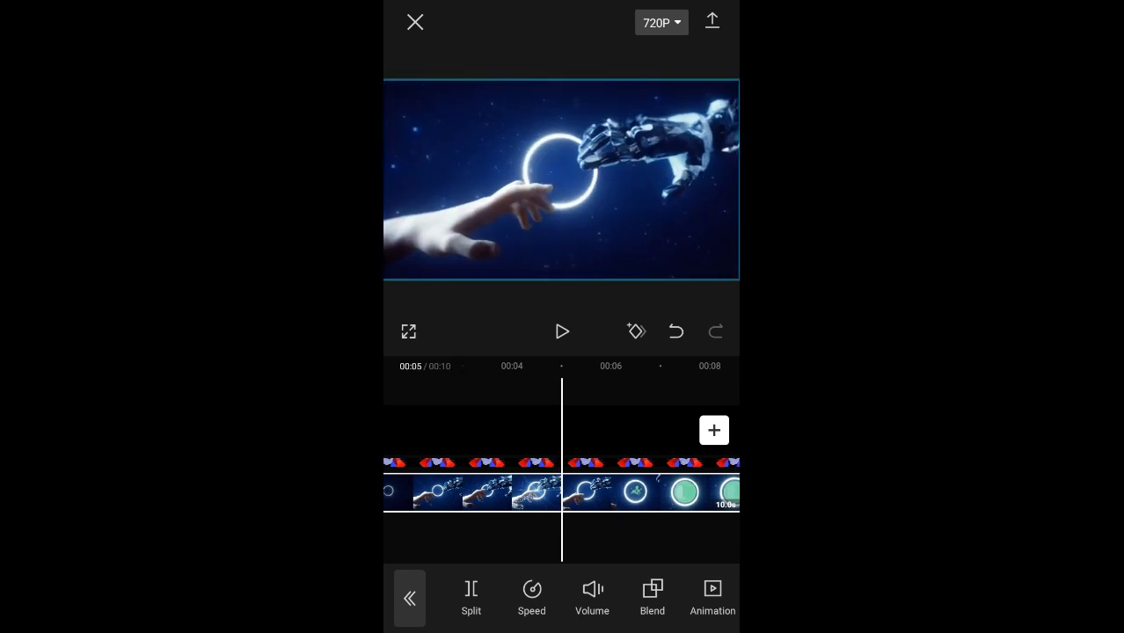
{"action": "left_click", "coordinate": [620, 545]}
{"action": "left_click_drag", "start_coordinate": [645, 546], "coordinate": [582, 554]}
{"action": "left_click_drag", "start_coordinate": [660, 544], "coordinate": [619, 556]}
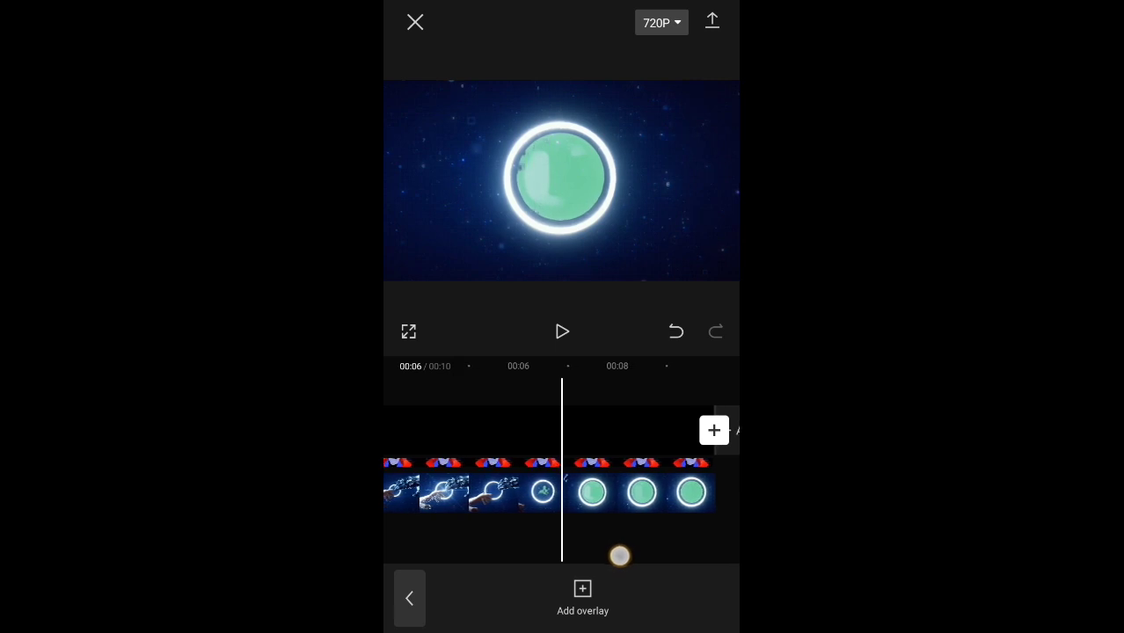
{"action": "left_click_drag", "start_coordinate": [619, 555], "coordinate": [611, 559]}
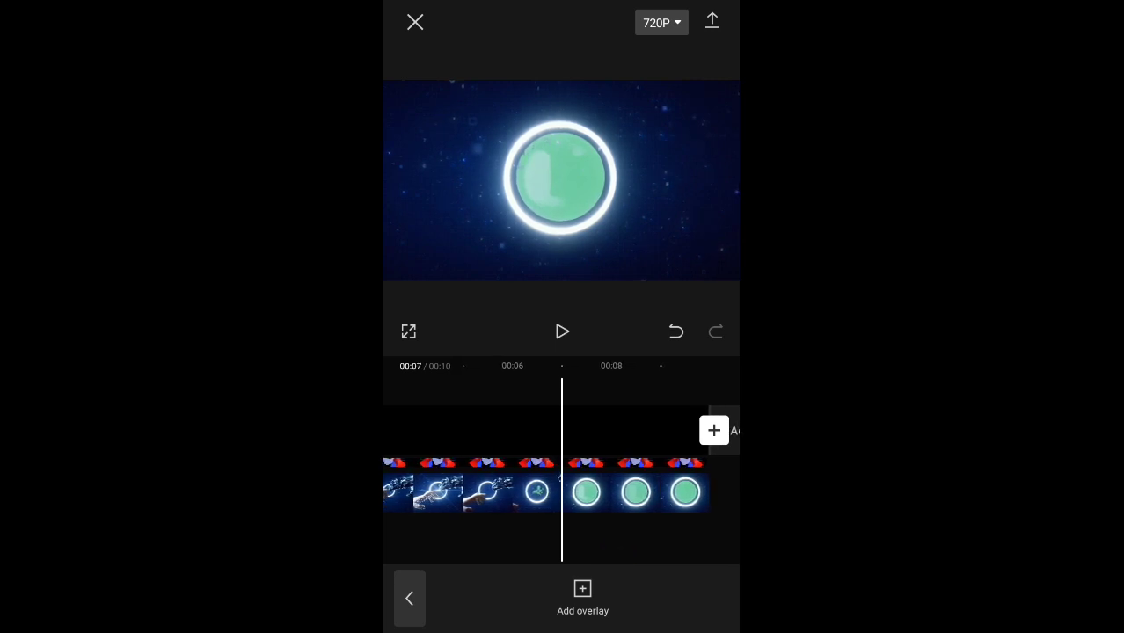
{"action": "left_click", "coordinate": [615, 492]}
{"action": "left_click_drag", "start_coordinate": [695, 606], "coordinate": [574, 616]}
Step: Chroma-key out the green circle with the colour picker at intensity 12
{"action": "left_click", "coordinate": [602, 591]}
{"action": "left_click", "coordinate": [678, 588]}
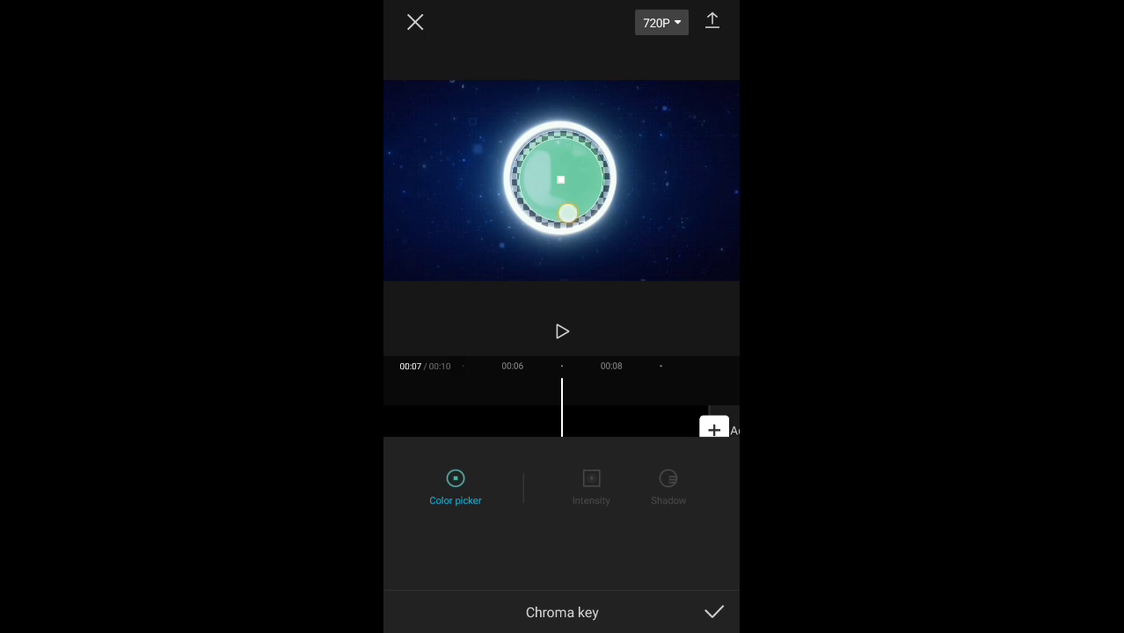
{"action": "left_click_drag", "start_coordinate": [567, 213], "coordinate": [576, 204]}
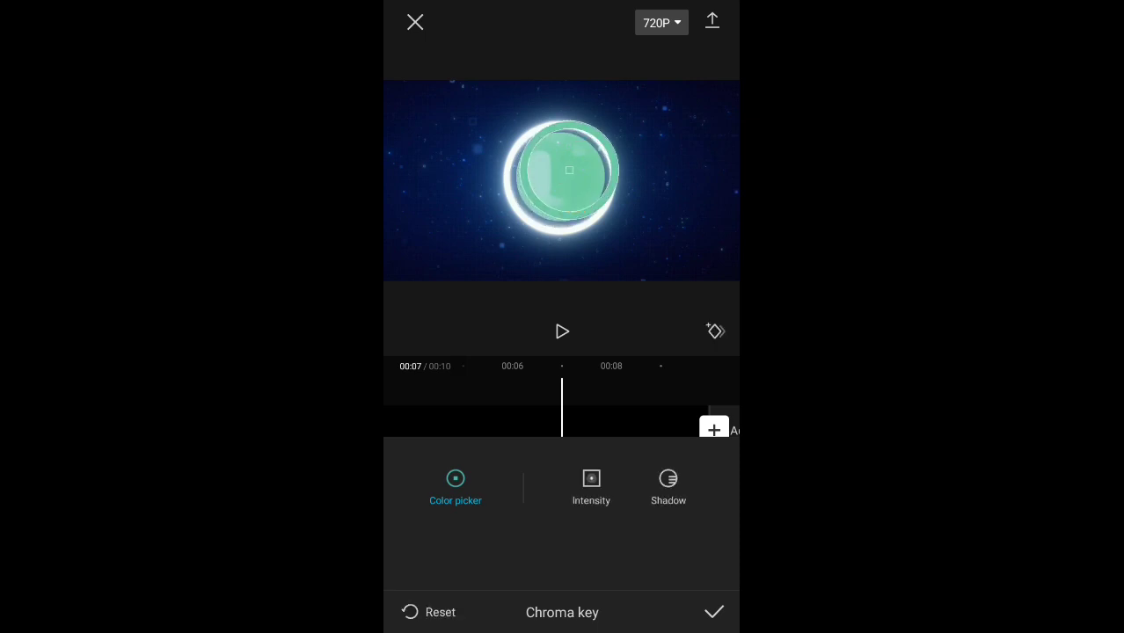
{"action": "left_click", "coordinate": [591, 484]}
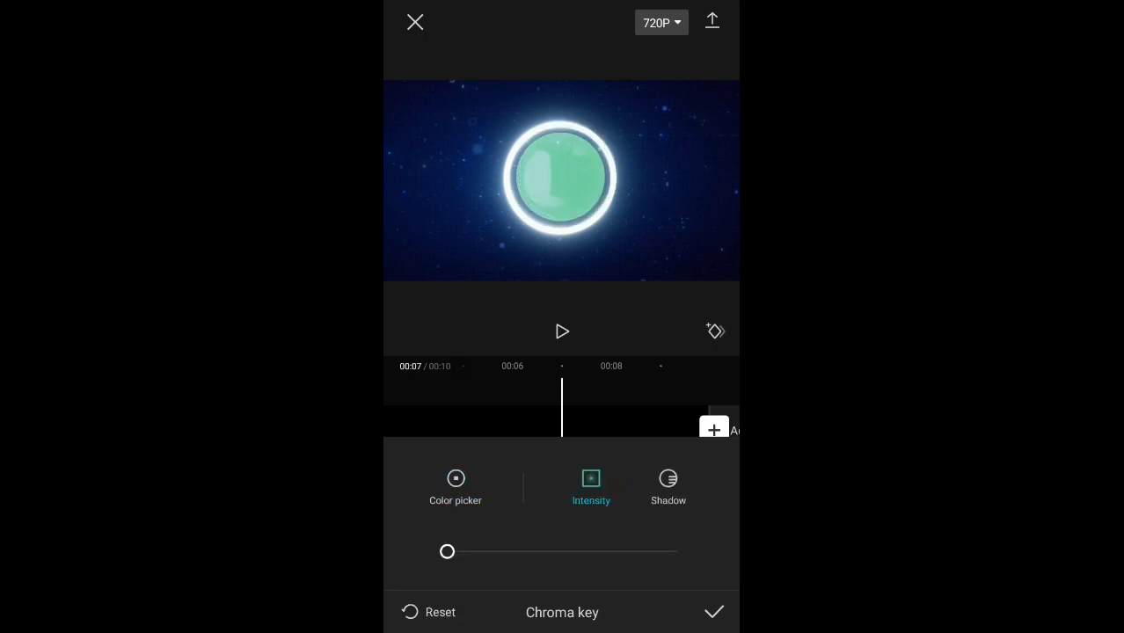
{"action": "left_click_drag", "start_coordinate": [447, 551], "coordinate": [473, 567]}
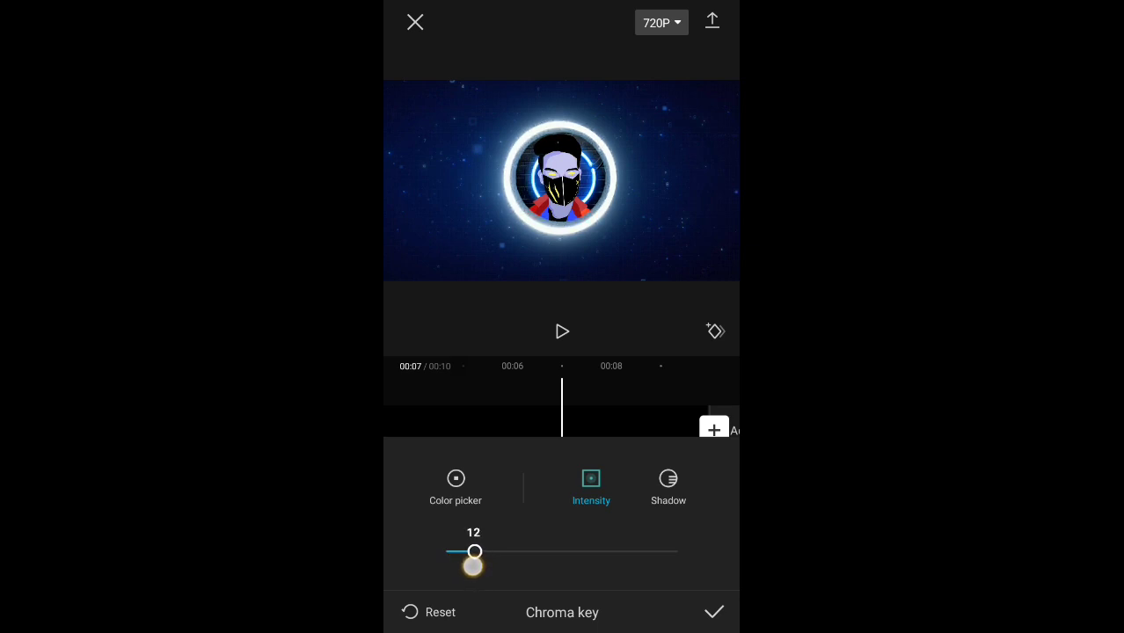
{"action": "left_click", "coordinate": [713, 612]}
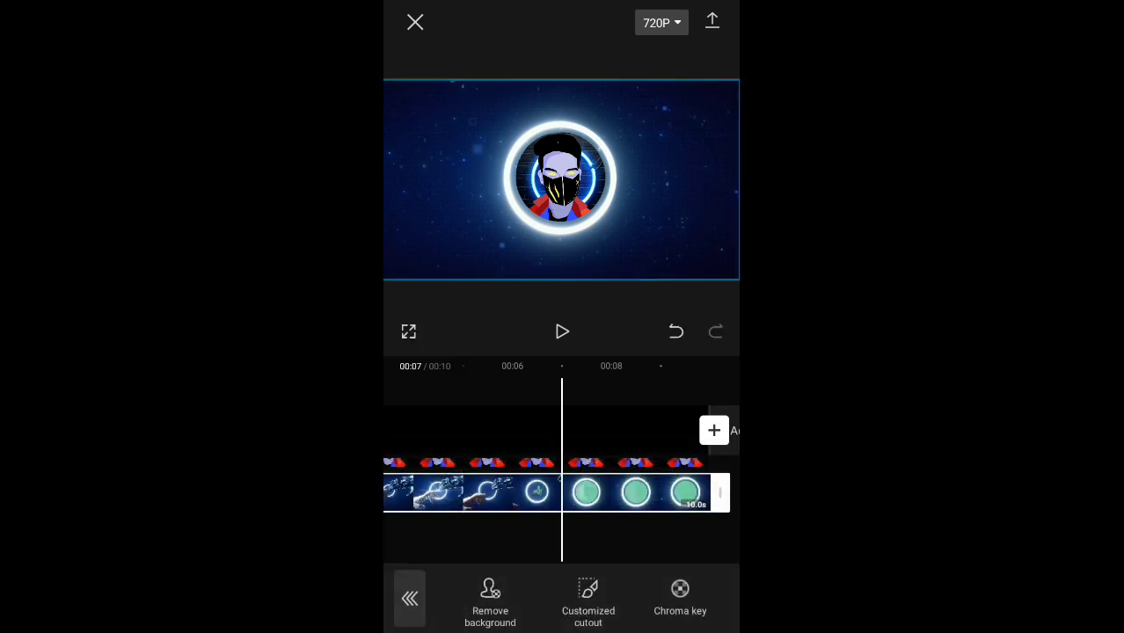
Step: Add a keyframe on the avatar overlay at 00:06 and shrink the avatar small
{"action": "left_click_drag", "start_coordinate": [531, 545], "coordinate": [578, 551]}
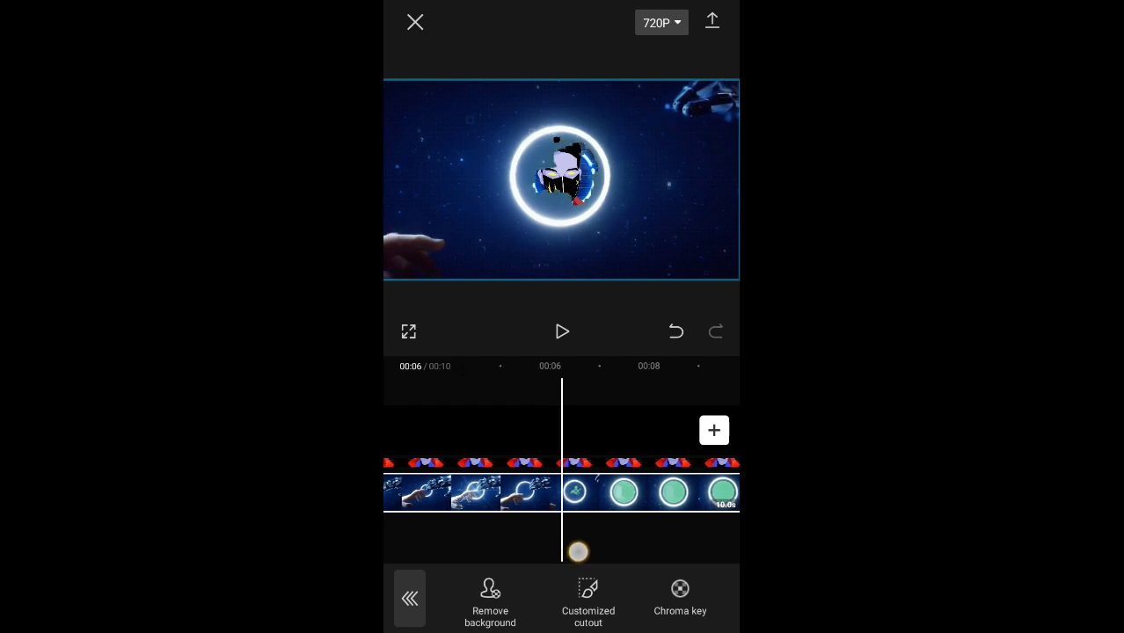
{"action": "left_click_drag", "start_coordinate": [578, 552], "coordinate": [531, 563]}
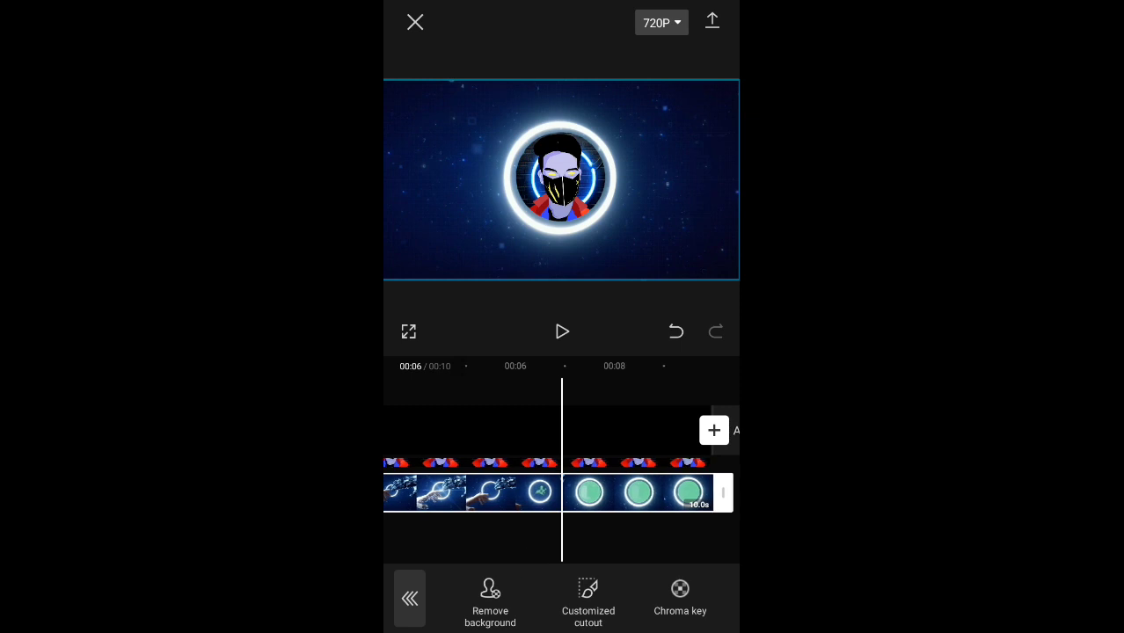
{"action": "left_click", "coordinate": [410, 598]}
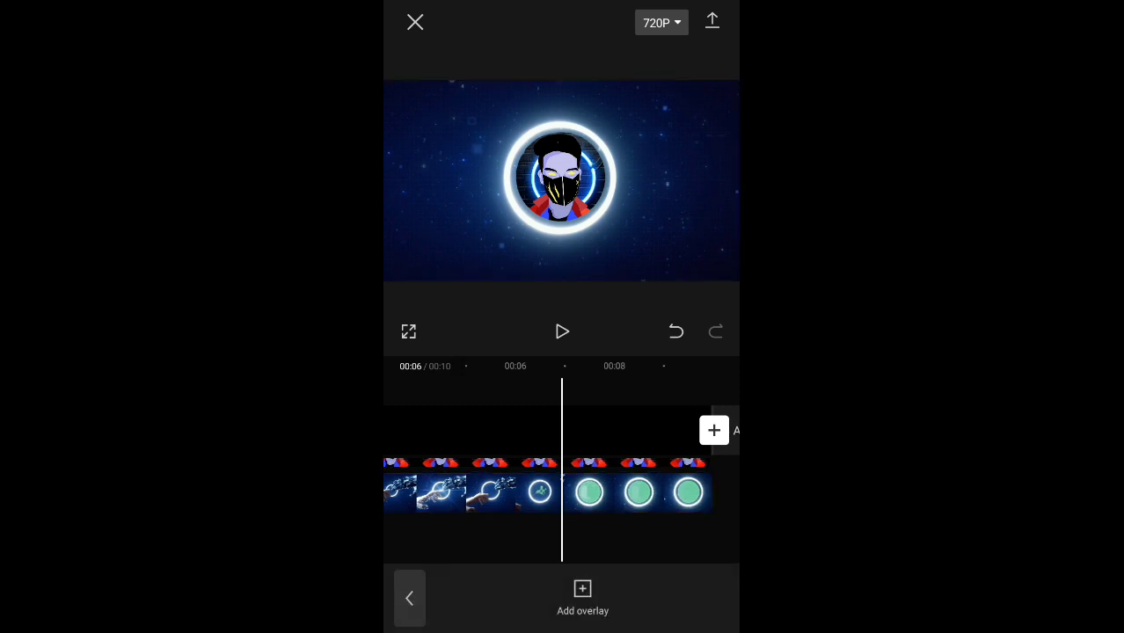
{"action": "left_click", "coordinate": [492, 476]}
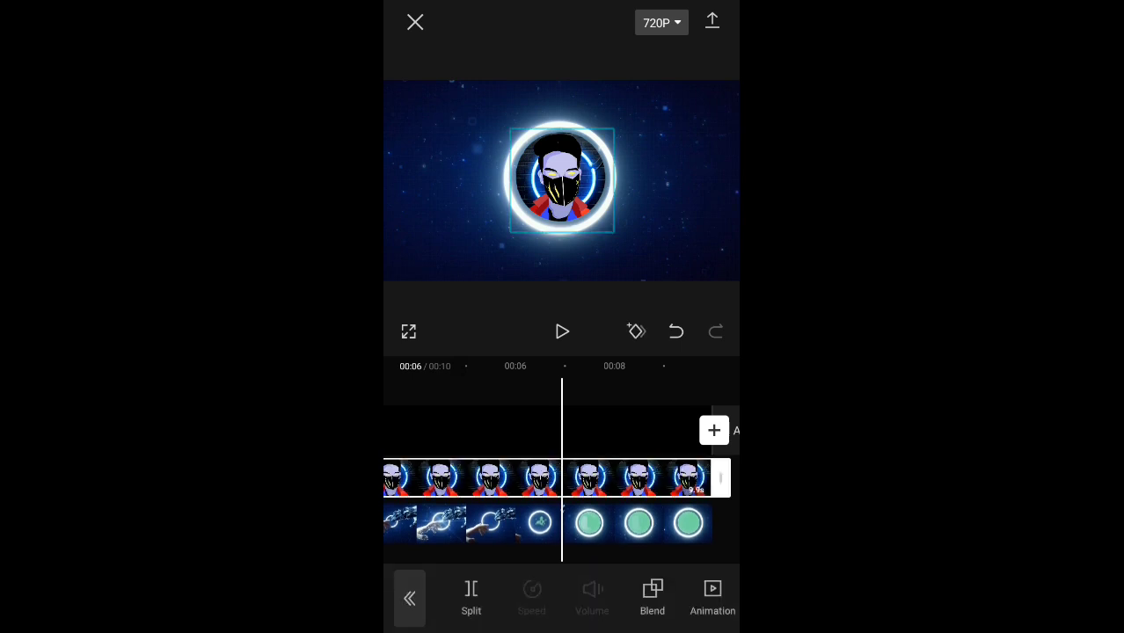
{"action": "left_click", "coordinate": [639, 330]}
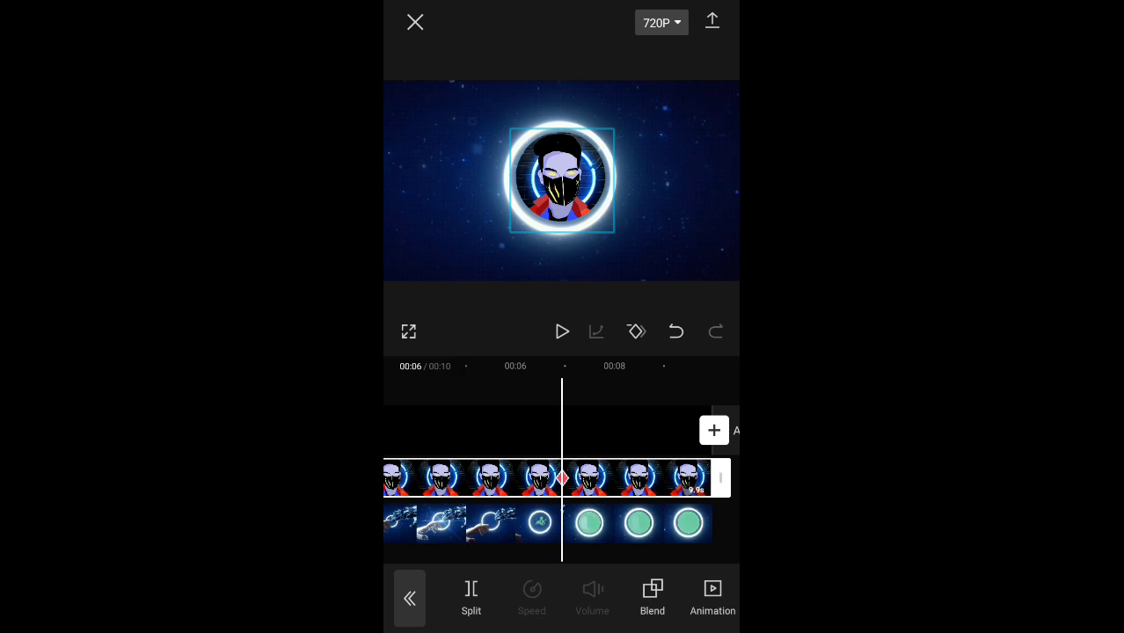
{"action": "left_click_drag", "start_coordinate": [467, 98], "coordinate": [491, 121]}
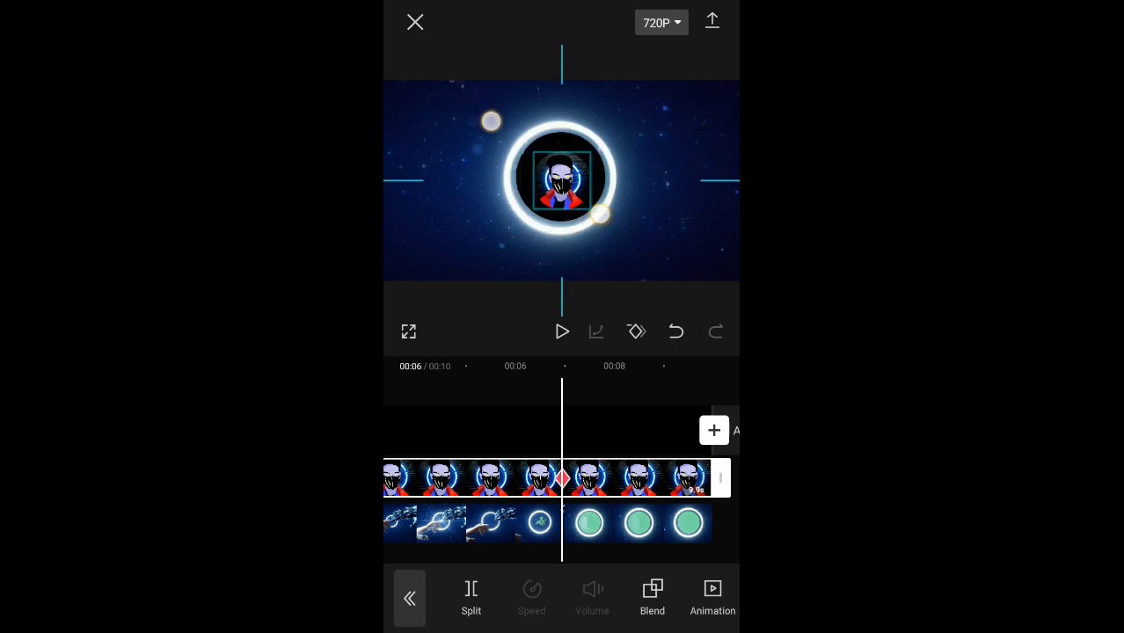
{"action": "left_click_drag", "start_coordinate": [490, 121], "coordinate": [489, 121]}
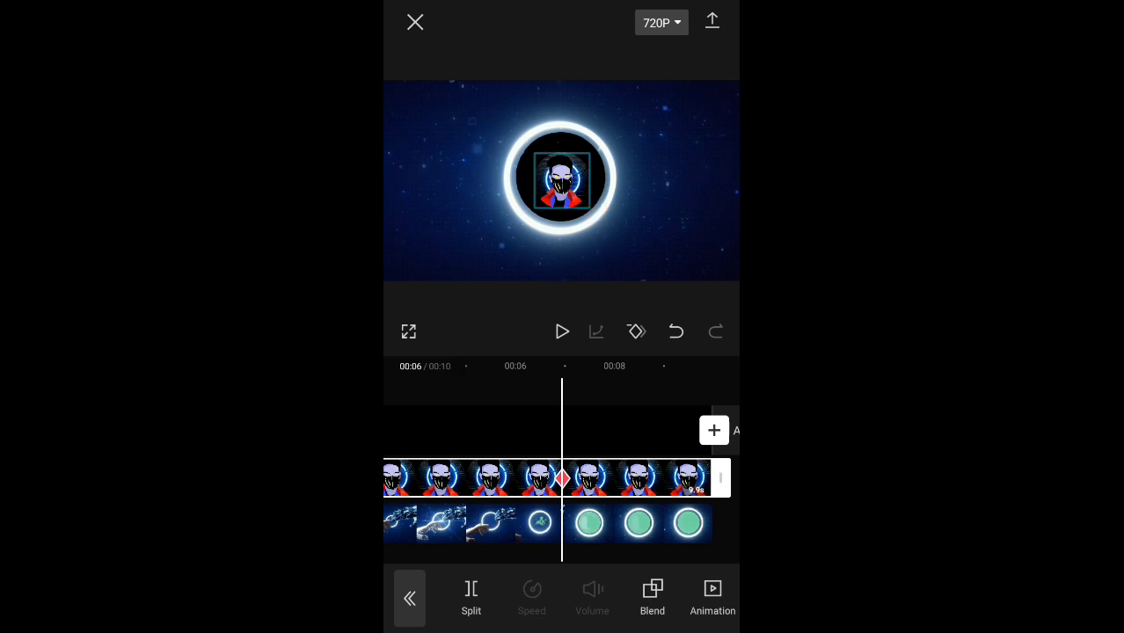
Step: At 00:09, enlarge the avatar to fill the glowing ring
{"action": "left_click_drag", "start_coordinate": [684, 526], "coordinate": [539, 538]}
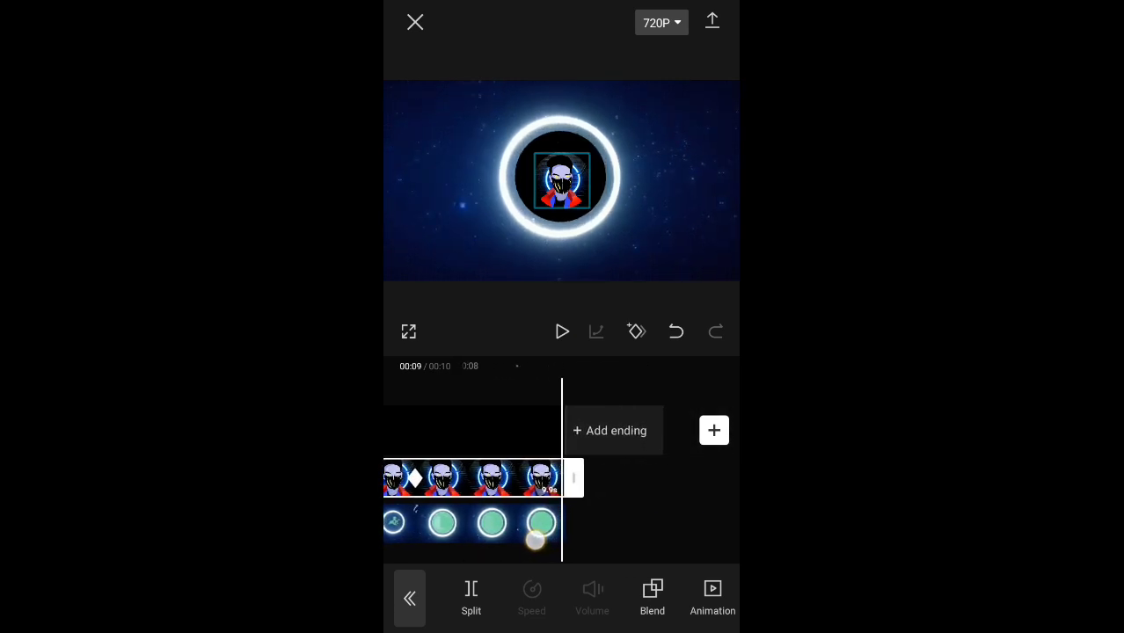
{"action": "left_click_drag", "start_coordinate": [539, 538], "coordinate": [534, 540]}
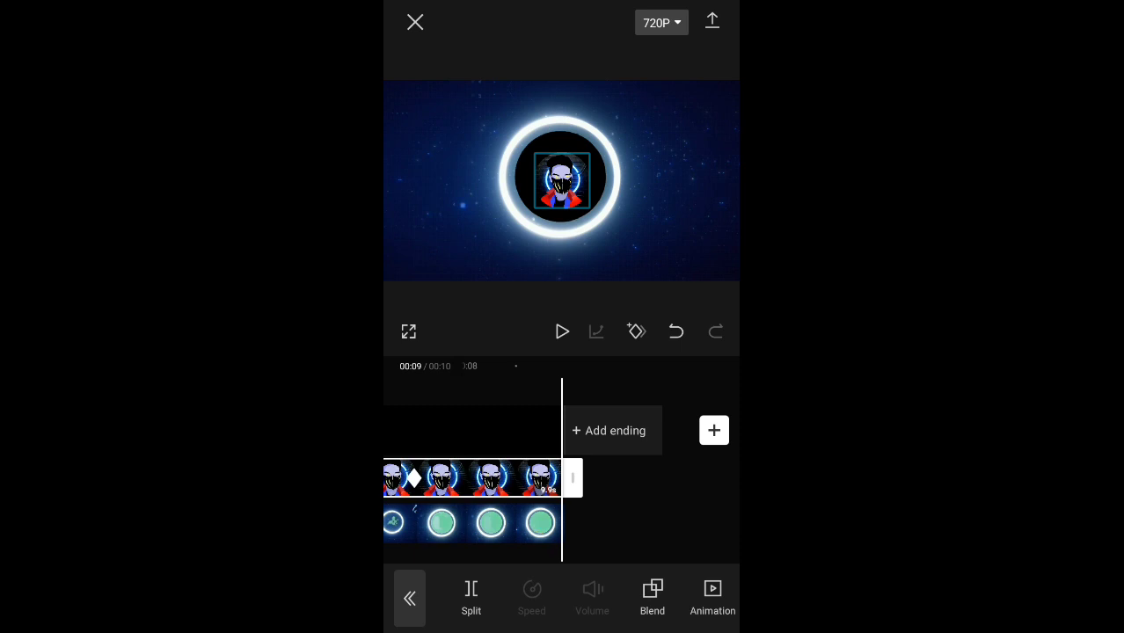
{"action": "left_click_drag", "start_coordinate": [480, 141], "coordinate": [397, 129]}
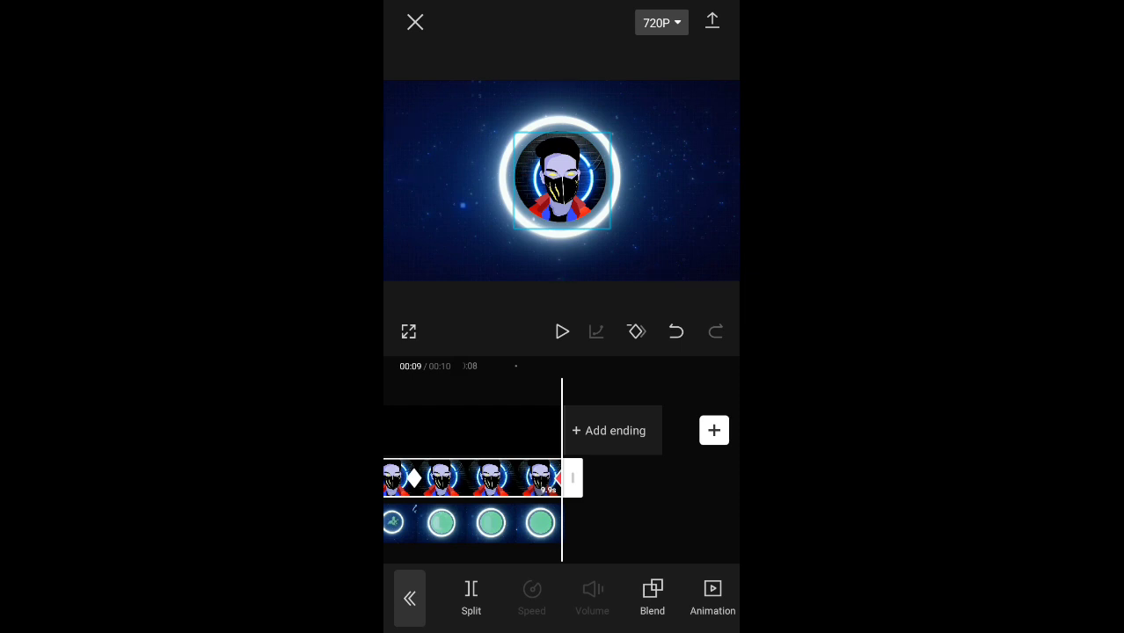
{"action": "left_click", "coordinate": [637, 524]}
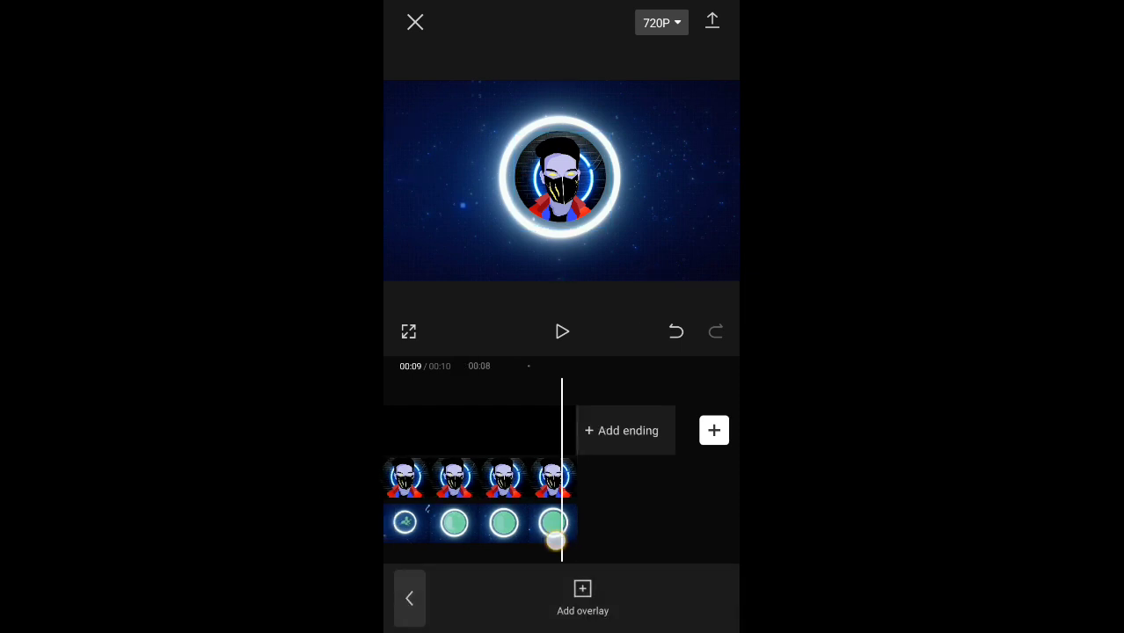
Step: Add a text layer reading 'ST GAMERZ'
{"action": "left_click_drag", "start_coordinate": [554, 534], "coordinate": [644, 542]}
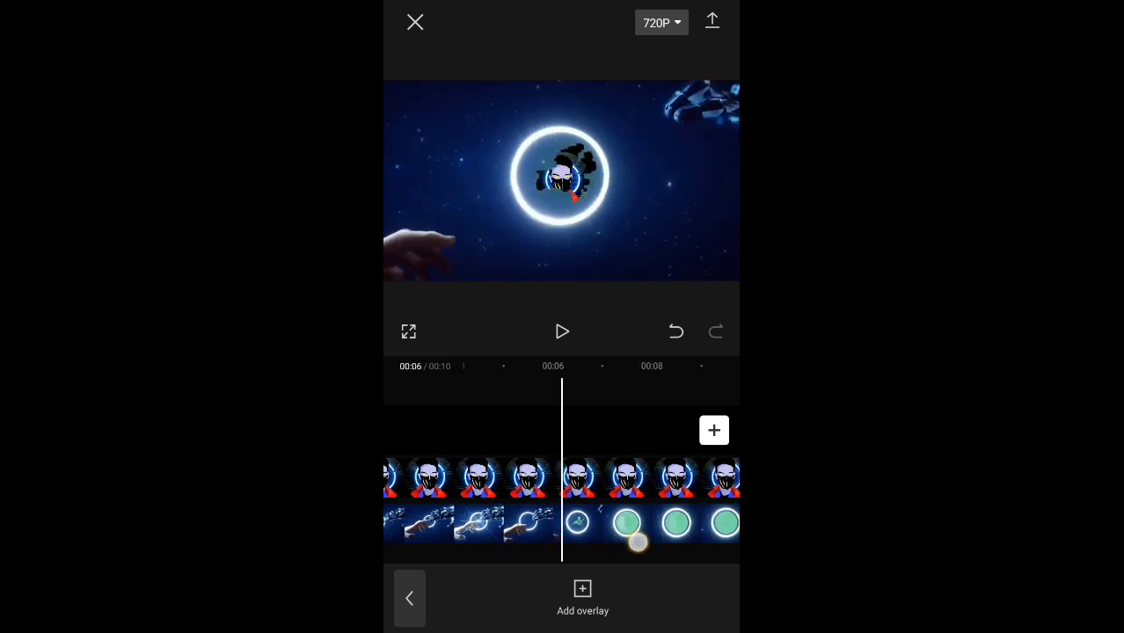
{"action": "left_click", "coordinate": [409, 599]}
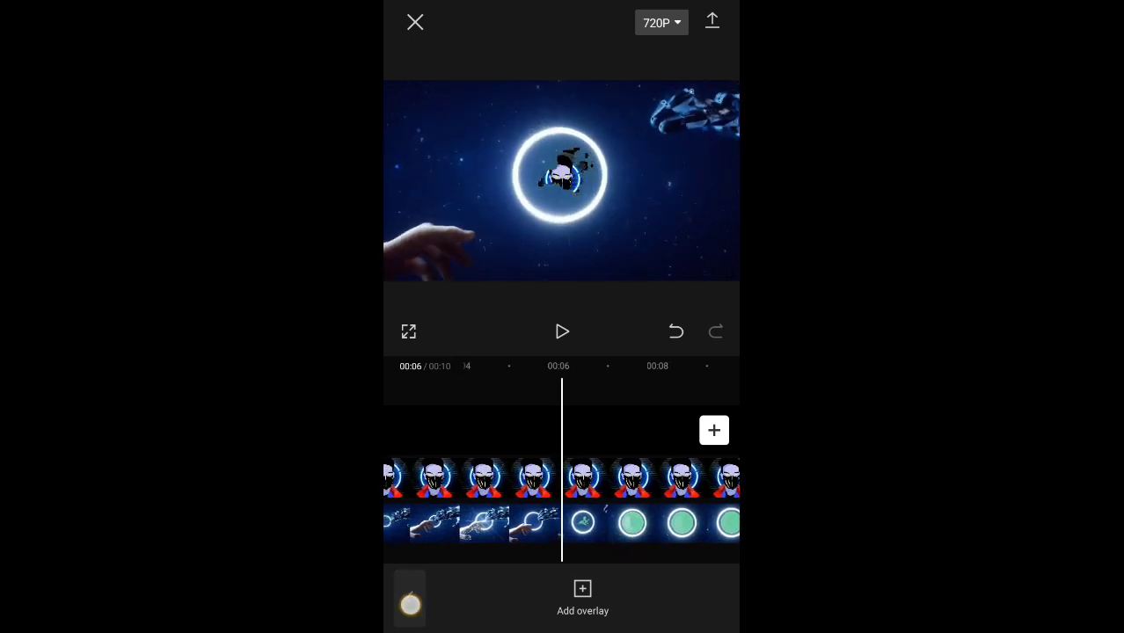
{"action": "left_click", "coordinate": [550, 598]}
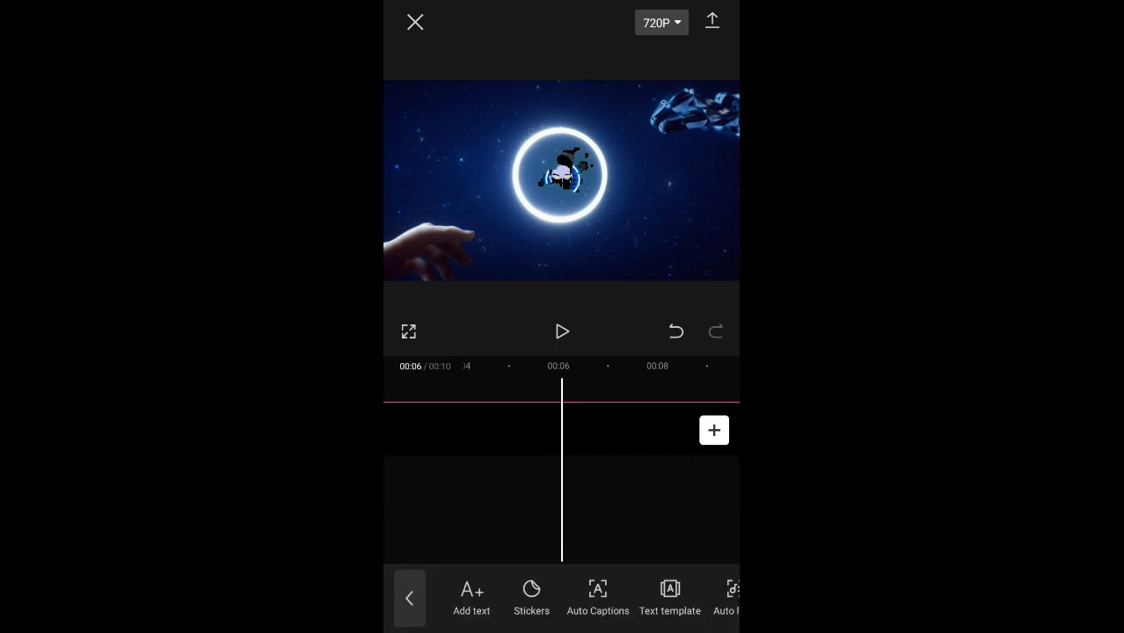
{"action": "left_click", "coordinate": [472, 596]}
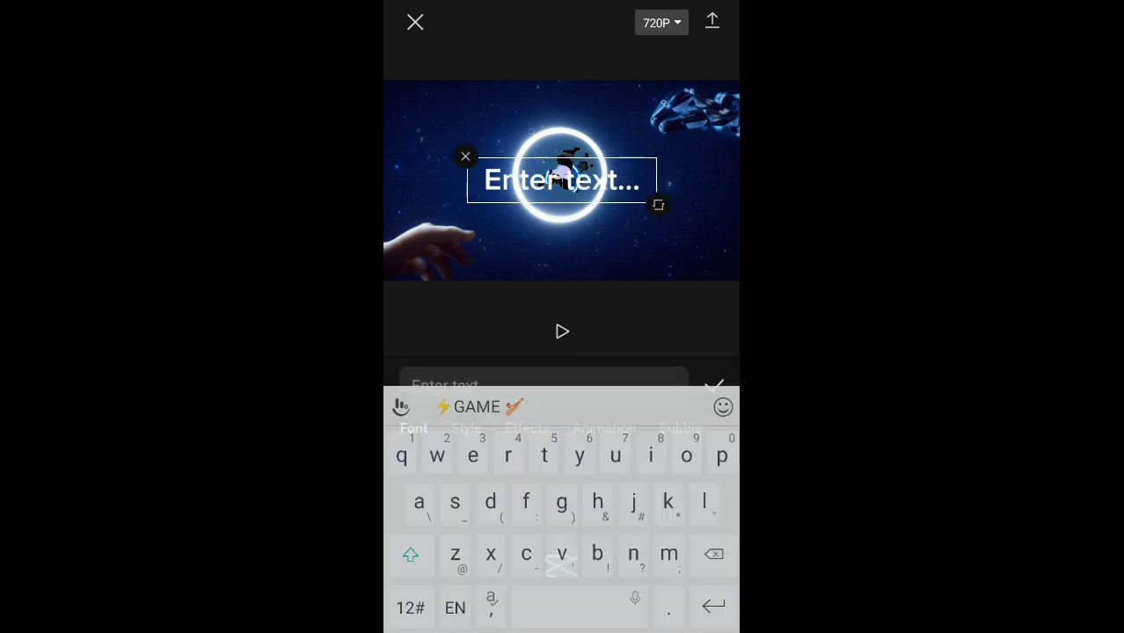
{"action": "type", "text": "ST "}
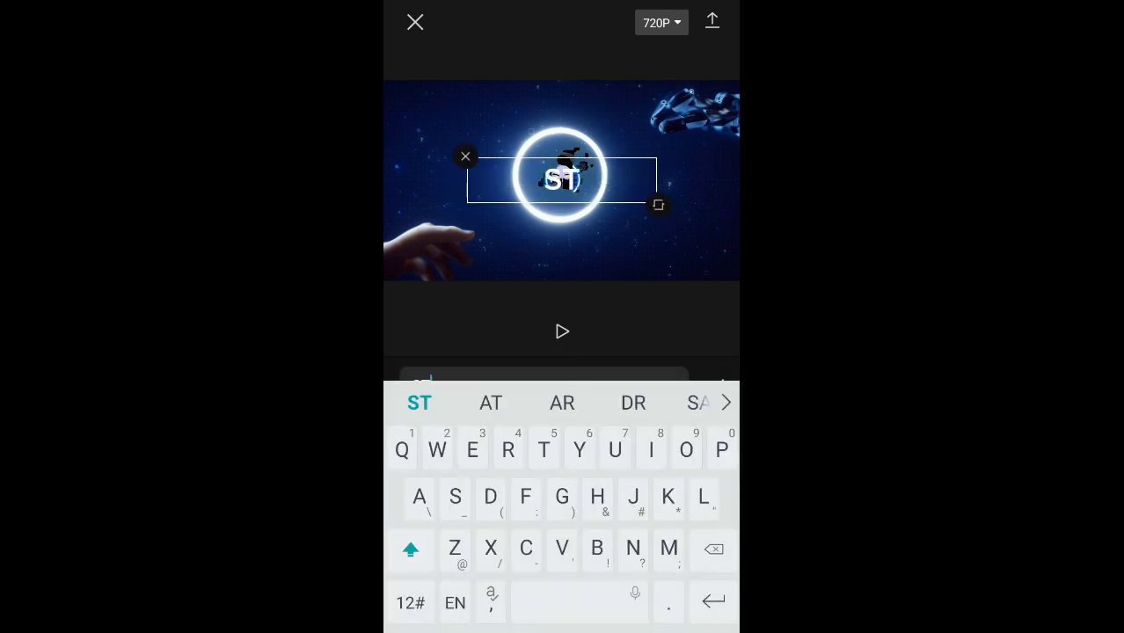
{"action": "type", "text": "GAM"}
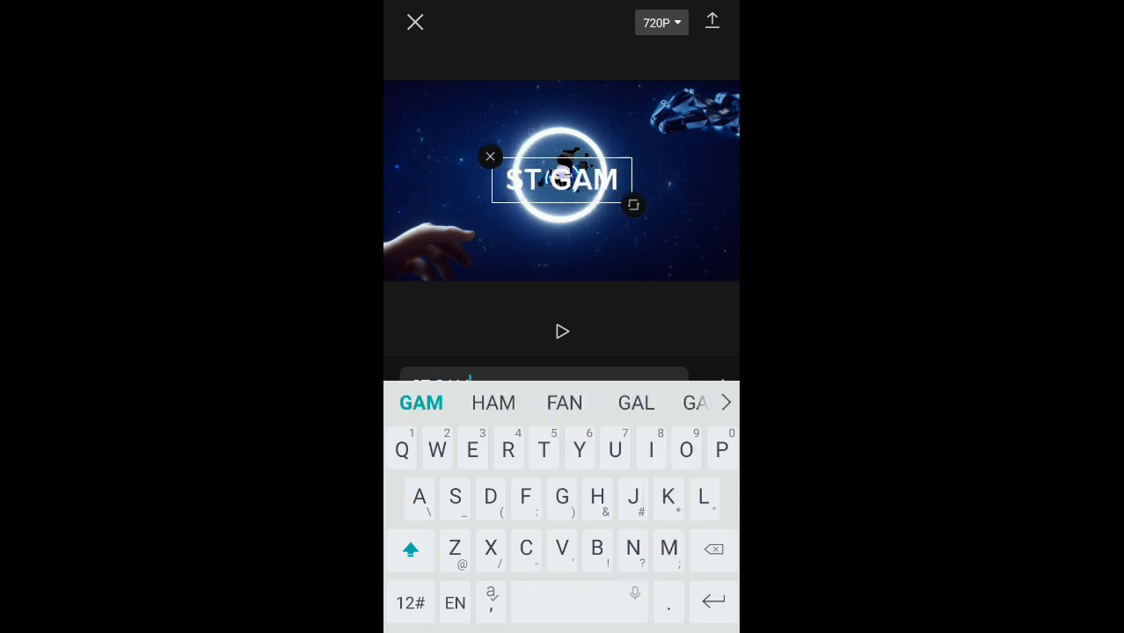
{"action": "type", "text": "ERZ"}
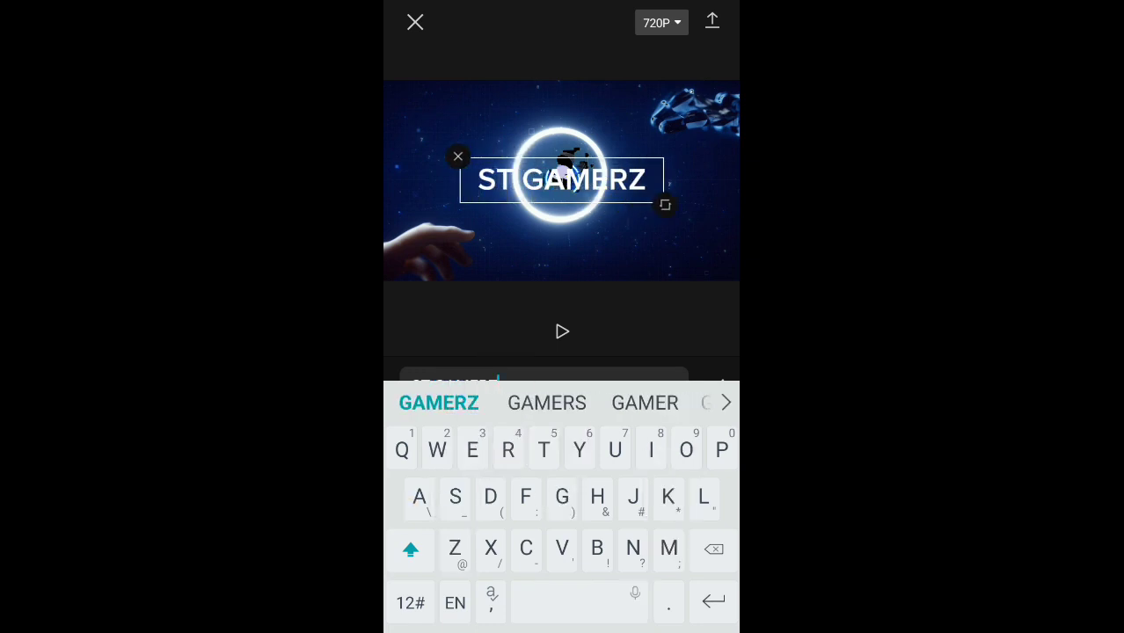
{"action": "key", "text": "Return"}
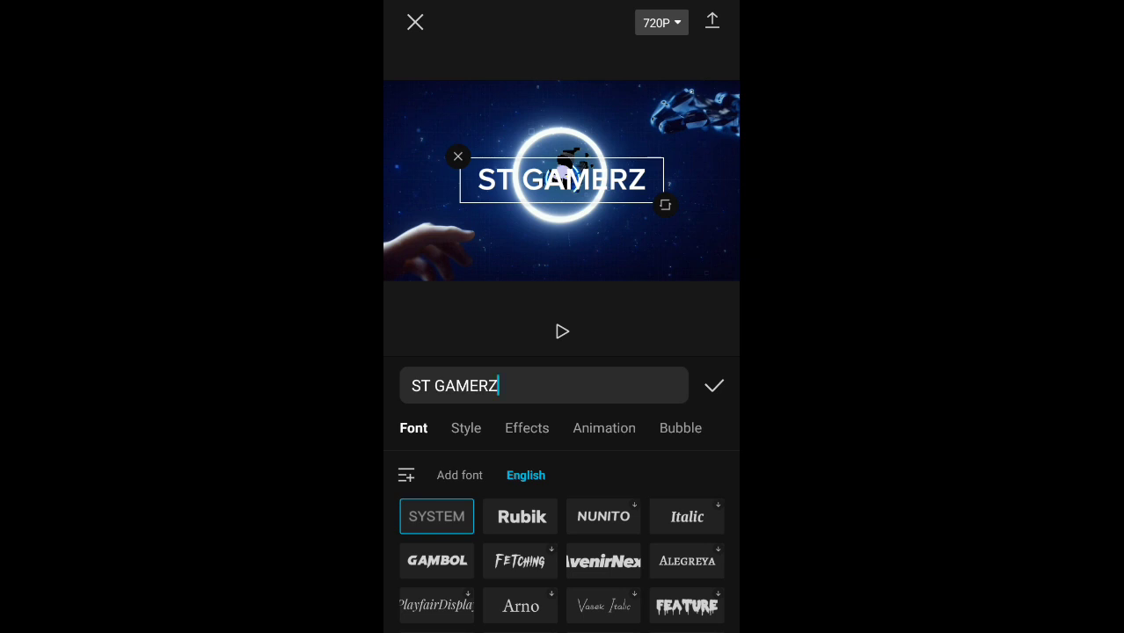
Step: Set the title to the Gambol font with black fill and white outline
{"action": "left_click", "coordinate": [456, 555]}
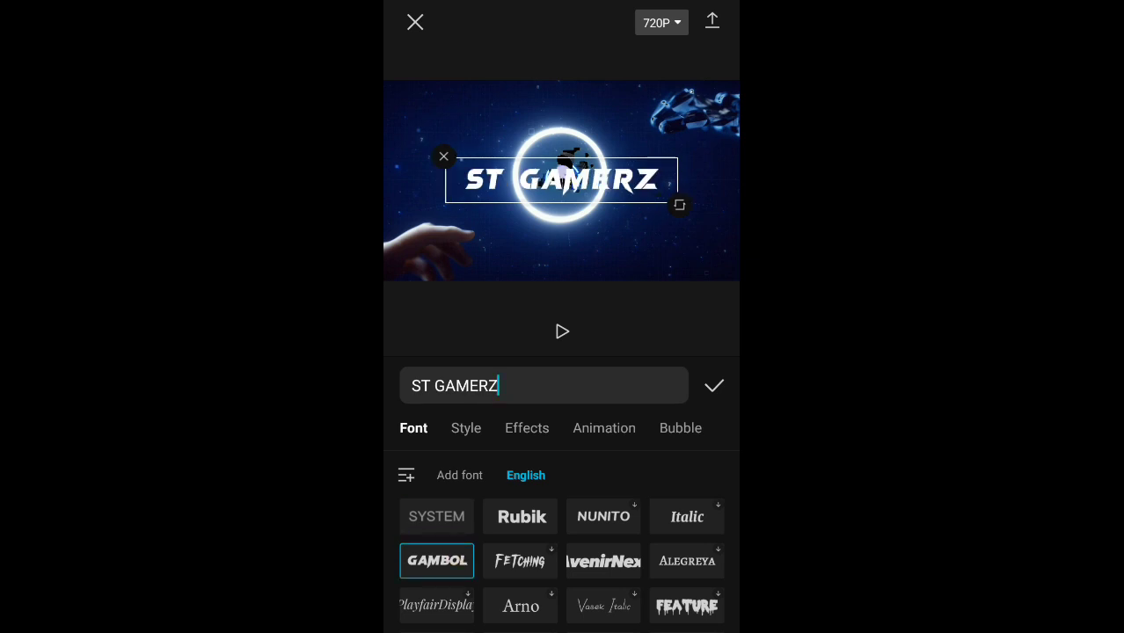
{"action": "left_click", "coordinate": [466, 427]}
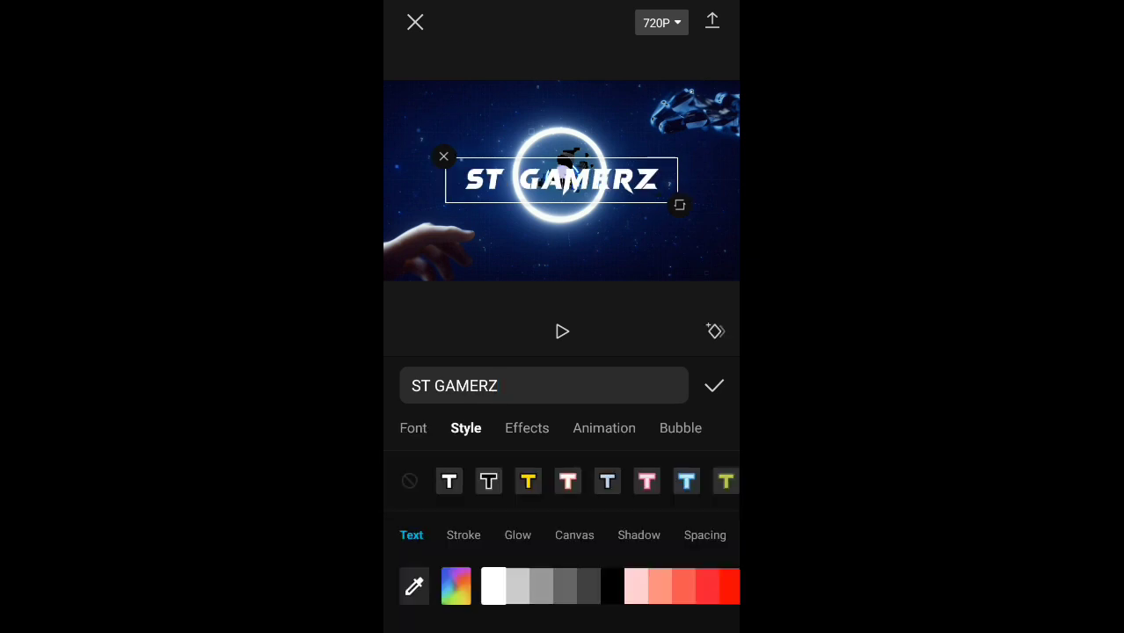
{"action": "left_click", "coordinate": [488, 481]}
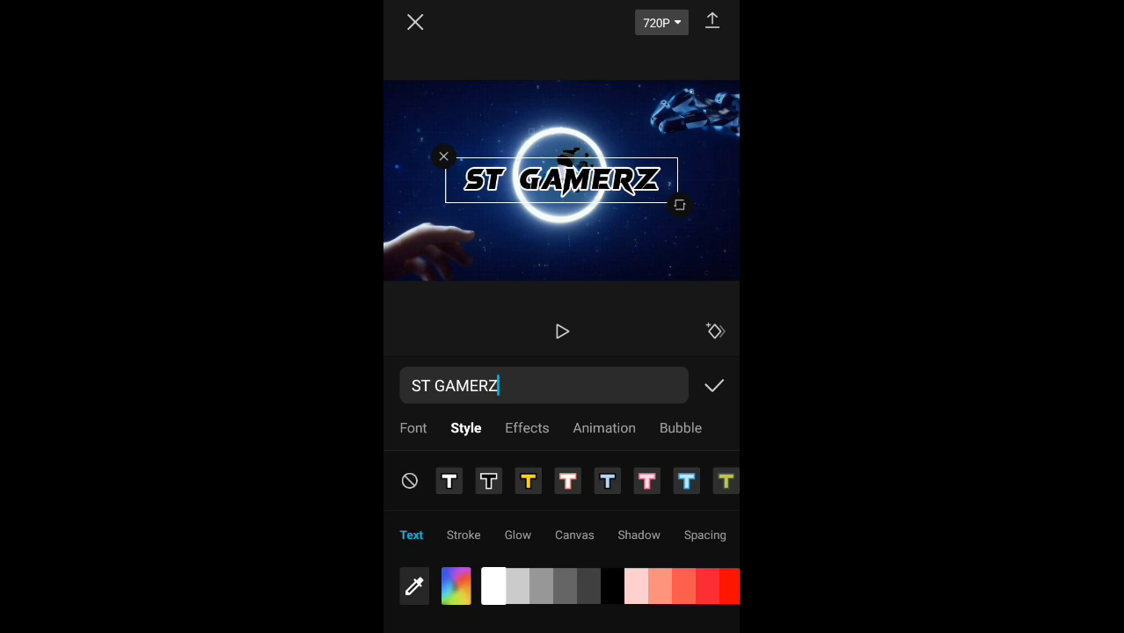
Step: Apply the outlined ART text effect to the title
{"action": "left_click", "coordinate": [527, 427]}
{"action": "left_click_drag", "start_coordinate": [667, 566], "coordinate": [692, 477]}
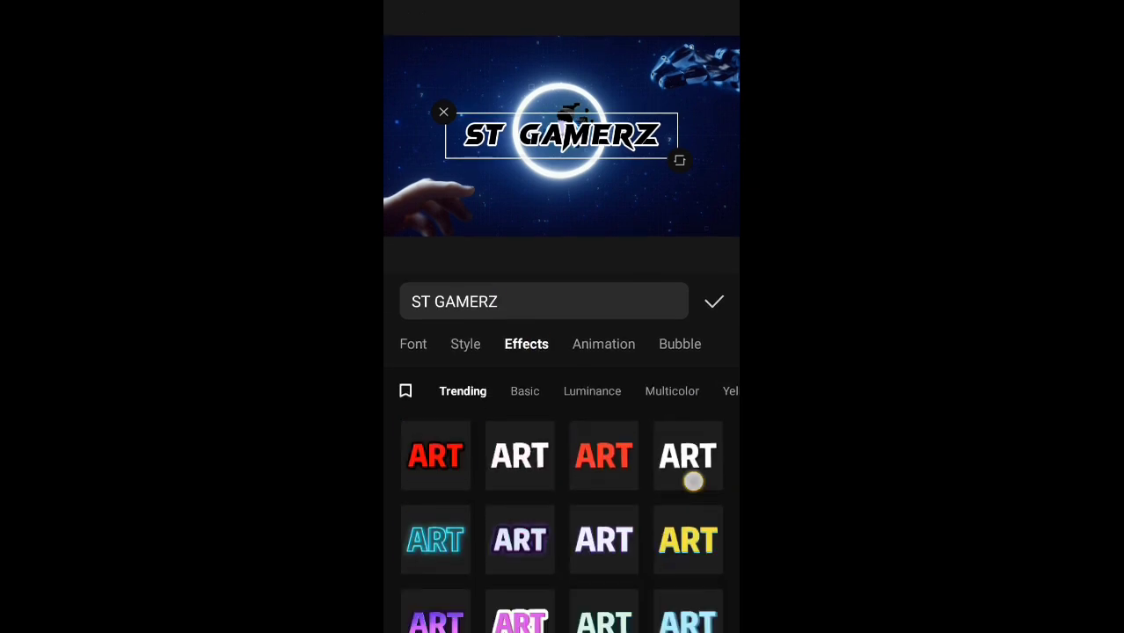
{"action": "left_click_drag", "start_coordinate": [687, 527], "coordinate": [683, 457]}
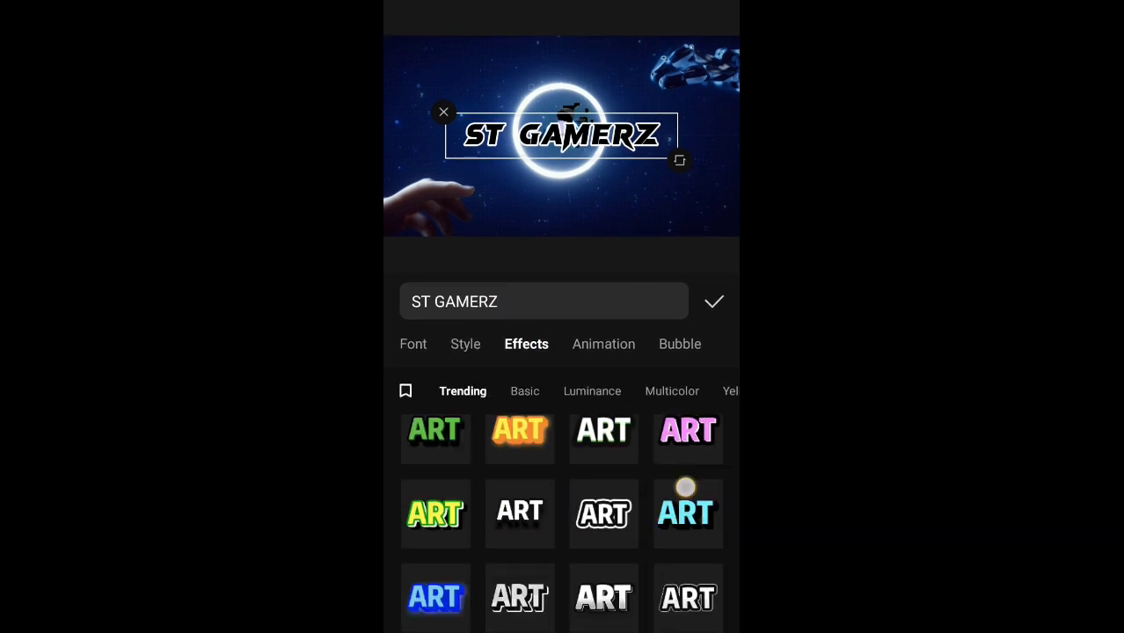
{"action": "scroll", "coordinate": [561, 523], "scroll_direction": "down", "scroll_amount": 2}
{"action": "scroll", "coordinate": [561, 523], "scroll_direction": "down", "scroll_amount": 1}
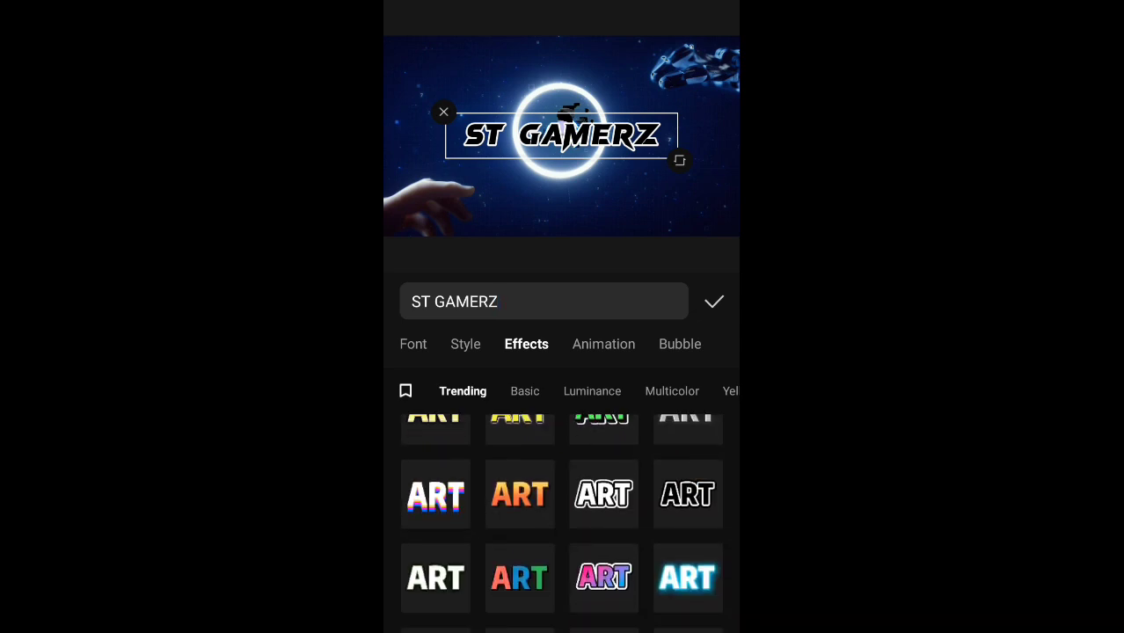
{"action": "left_click", "coordinate": [687, 495]}
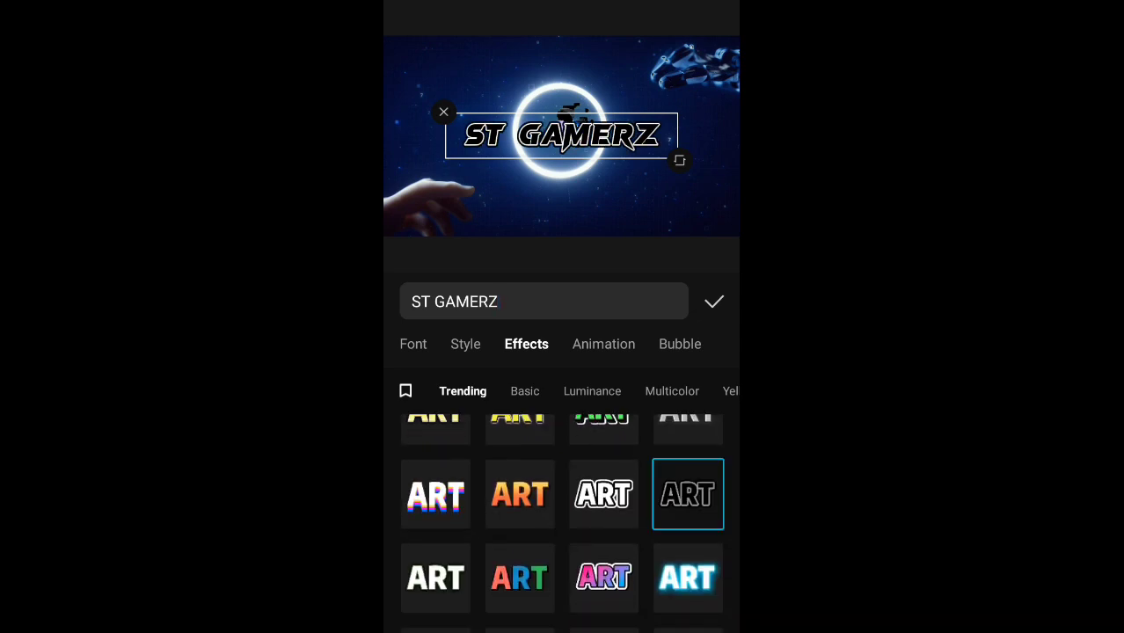
{"action": "left_click", "coordinate": [603, 344]}
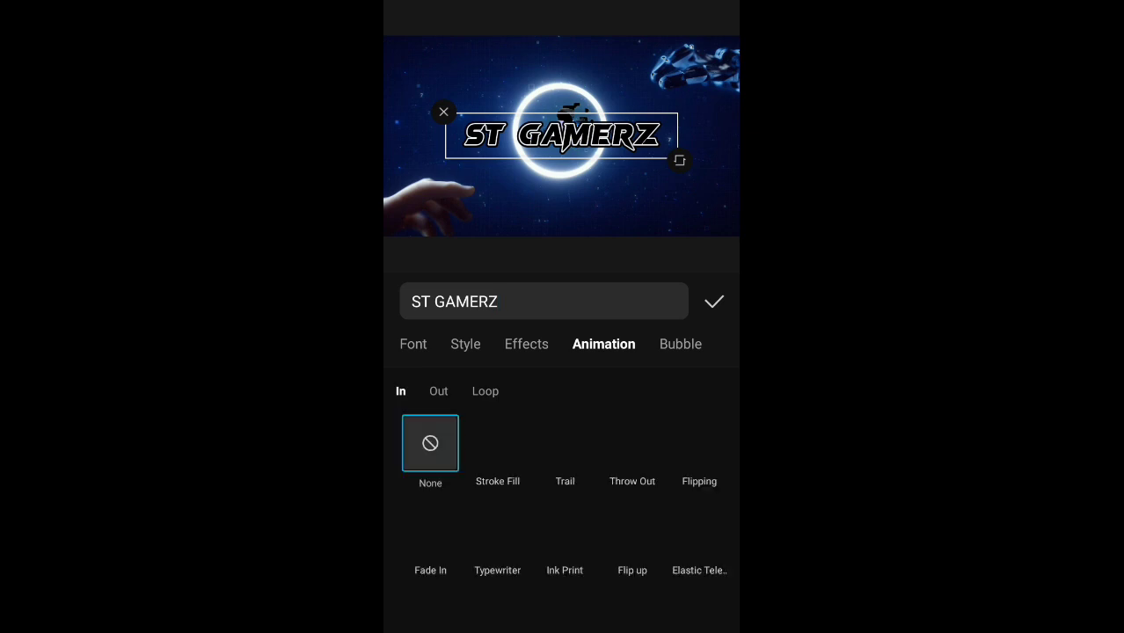
Step: Give the title the Emotional Loading loop animation at Slow (3.0s) and confirm
{"action": "left_click", "coordinate": [484, 391]}
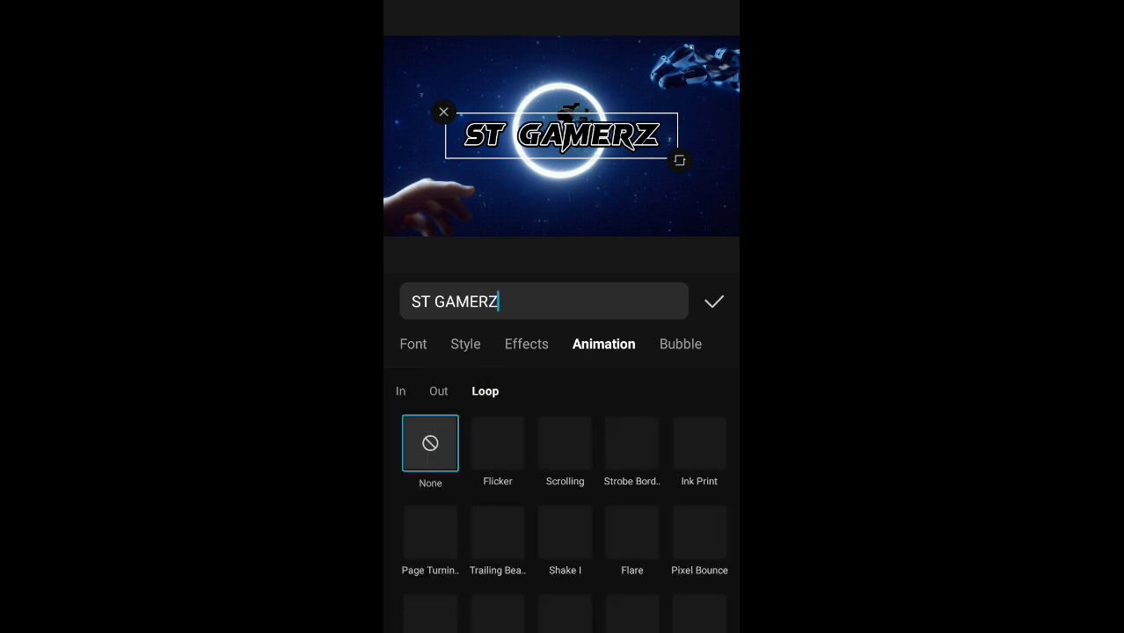
{"action": "left_click_drag", "start_coordinate": [621, 579], "coordinate": [660, 480]}
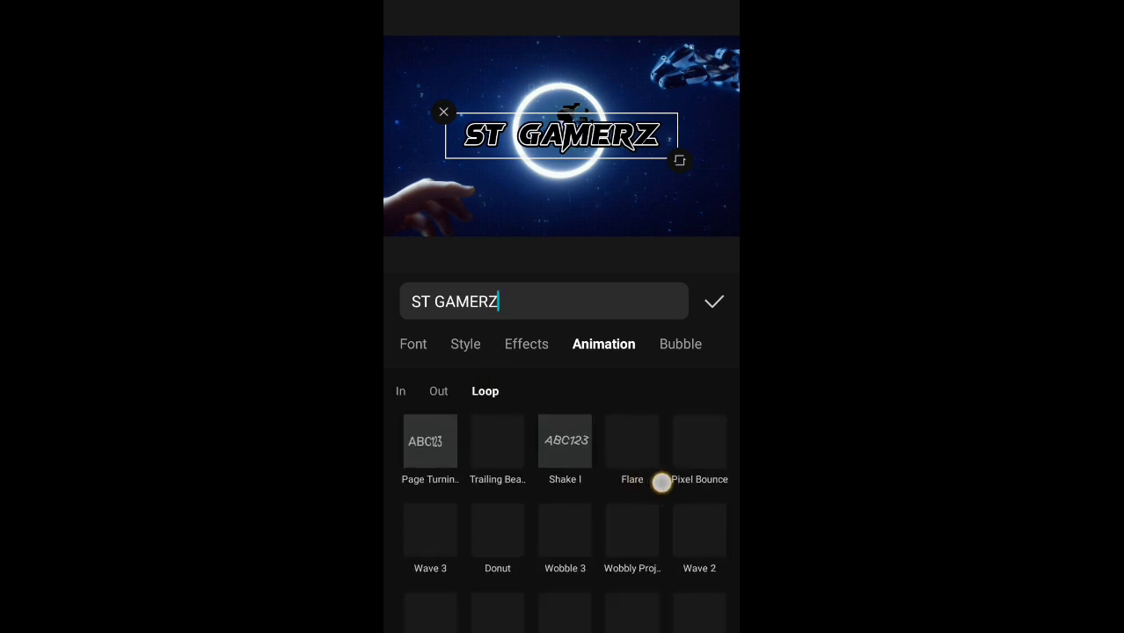
{"action": "left_click_drag", "start_coordinate": [653, 519], "coordinate": [655, 447]}
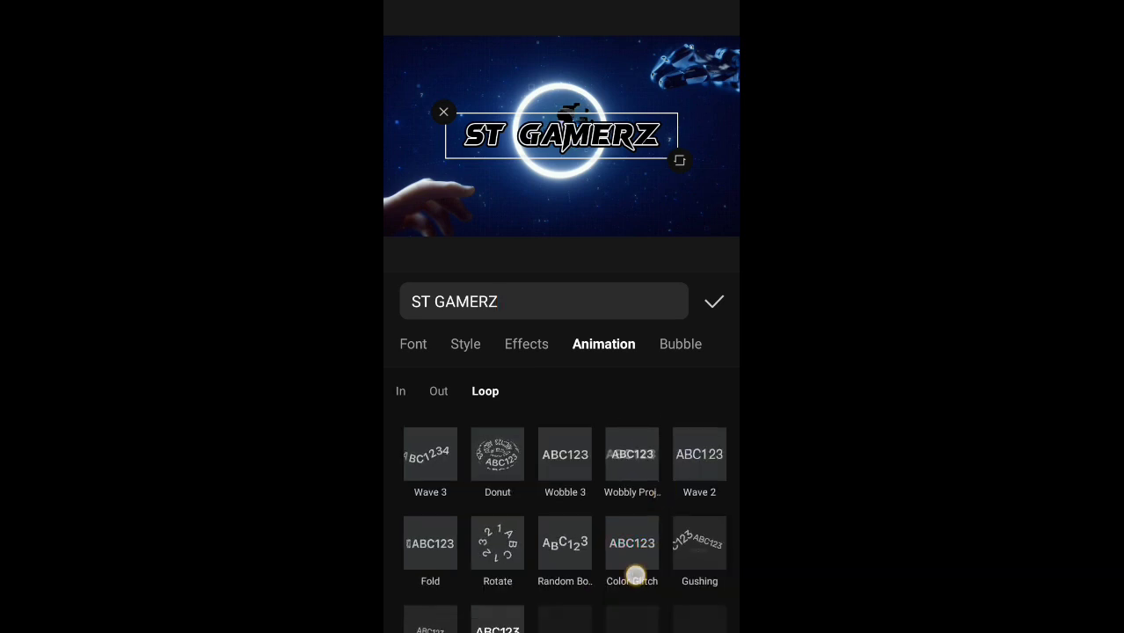
{"action": "left_click_drag", "start_coordinate": [635, 575], "coordinate": [668, 463]}
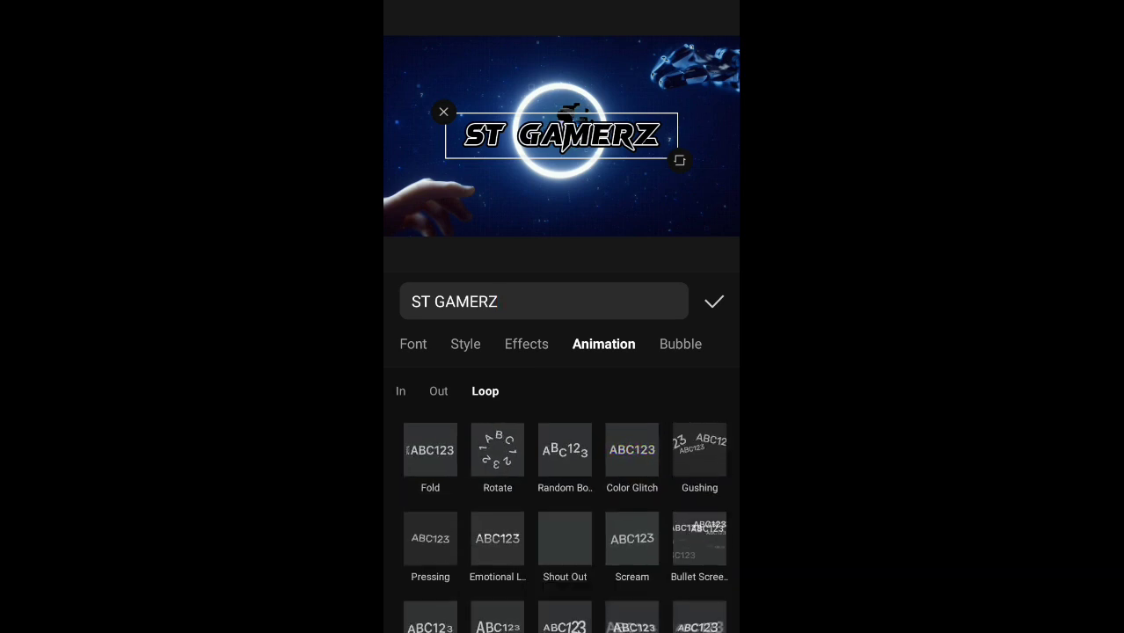
{"action": "left_click", "coordinate": [497, 538]}
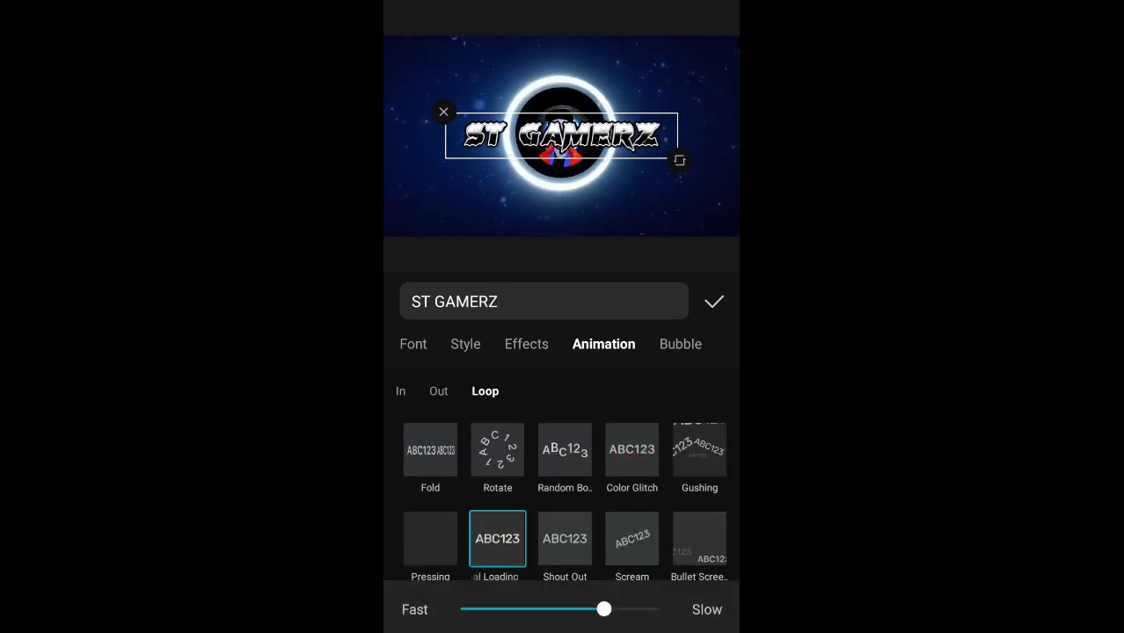
{"action": "left_click_drag", "start_coordinate": [603, 610], "coordinate": [658, 609]}
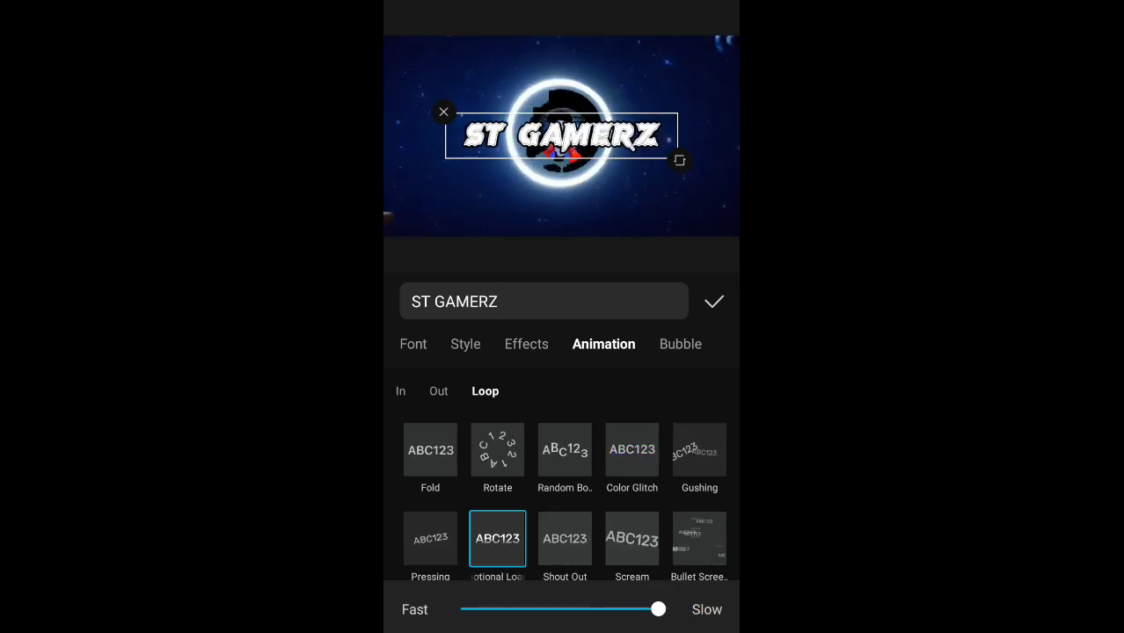
{"action": "left_click", "coordinate": [713, 301]}
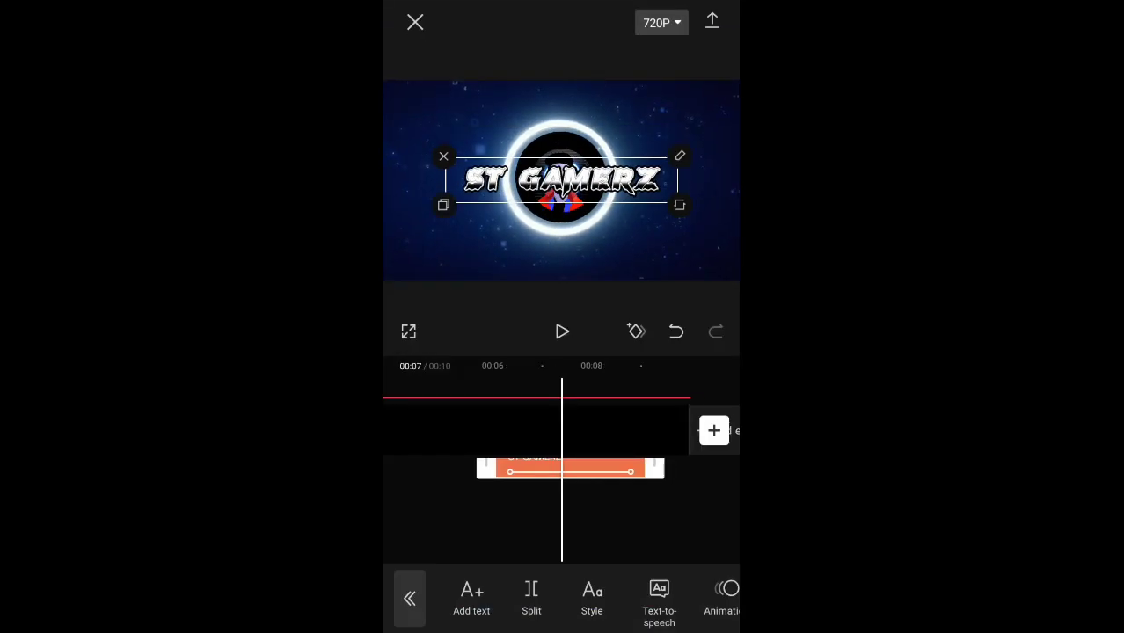
Step: Centre the title below the ring, resize it, and extend its clip to the video's end
{"action": "left_click_drag", "start_coordinate": [593, 182], "coordinate": [588, 260]}
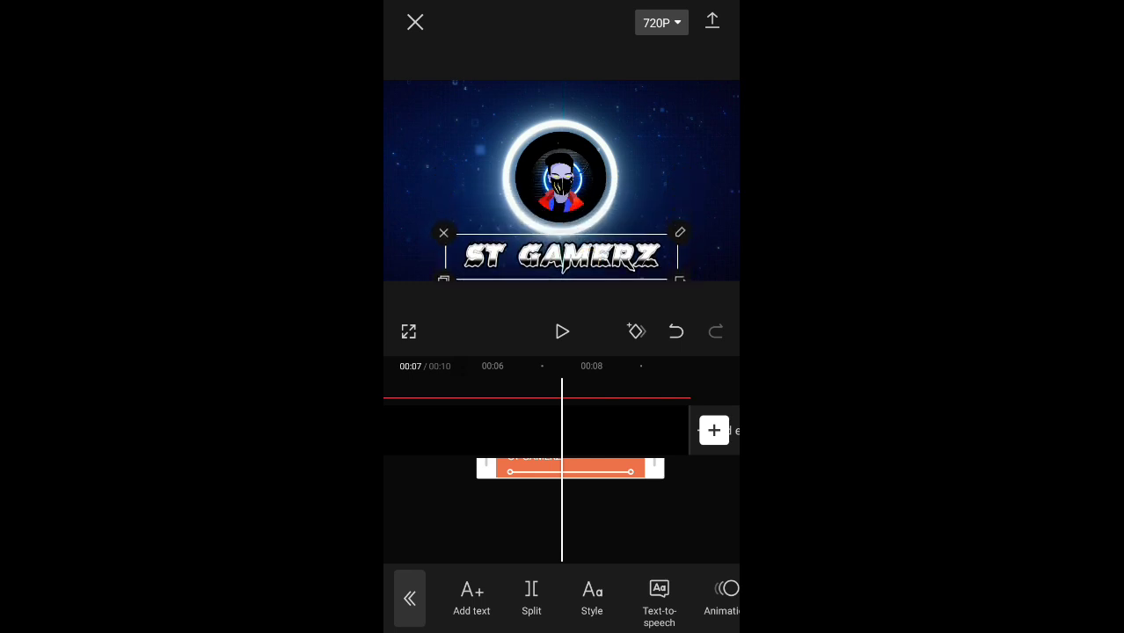
{"action": "left_click_drag", "start_coordinate": [680, 277], "coordinate": [616, 264]}
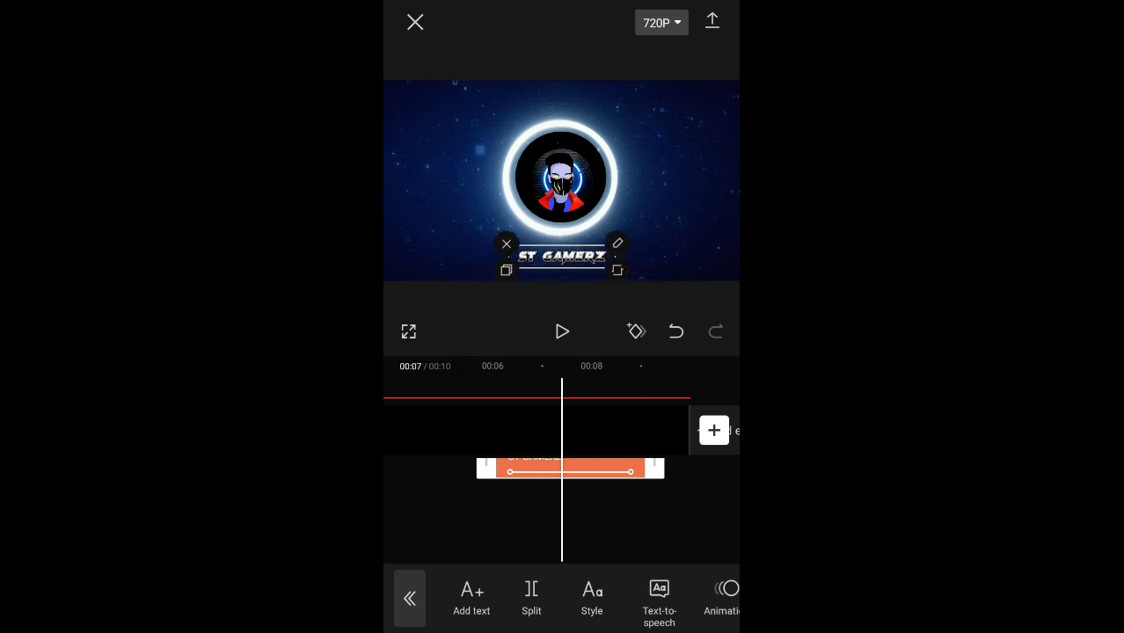
{"action": "mouse_move", "coordinate": [574, 520]}
{"action": "left_mouse_down"}
{"action": "mouse_move", "coordinate": [640, 518]}
{"action": "mouse_move", "coordinate": [629, 539]}
{"action": "mouse_move", "coordinate": [587, 544]}
{"action": "left_mouse_up"}
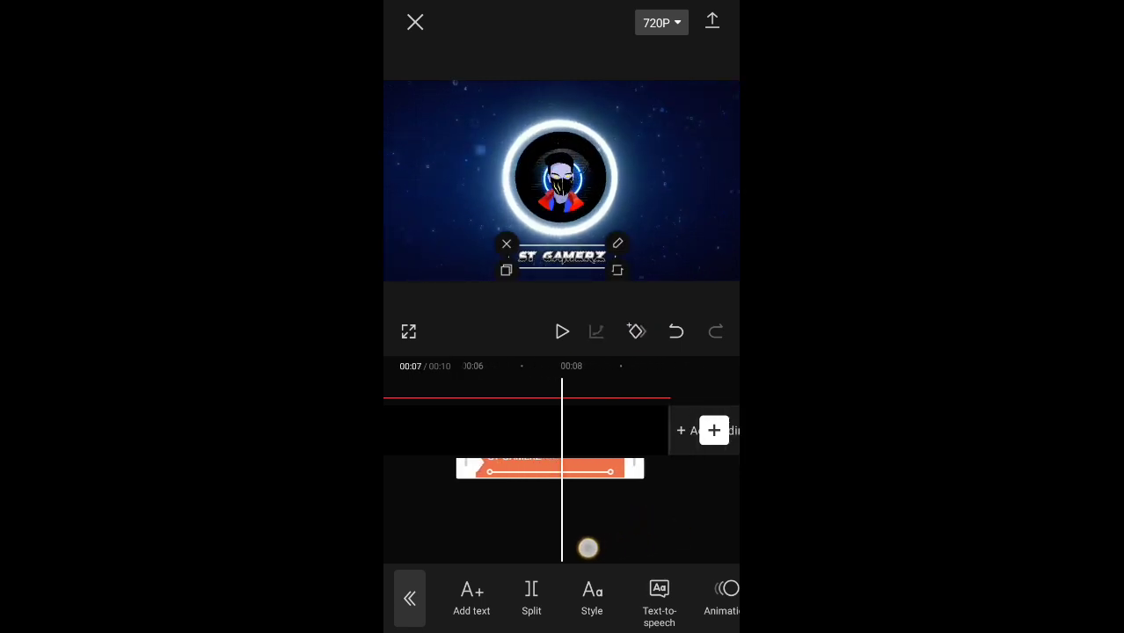
{"action": "left_click_drag", "start_coordinate": [655, 521], "coordinate": [630, 536]}
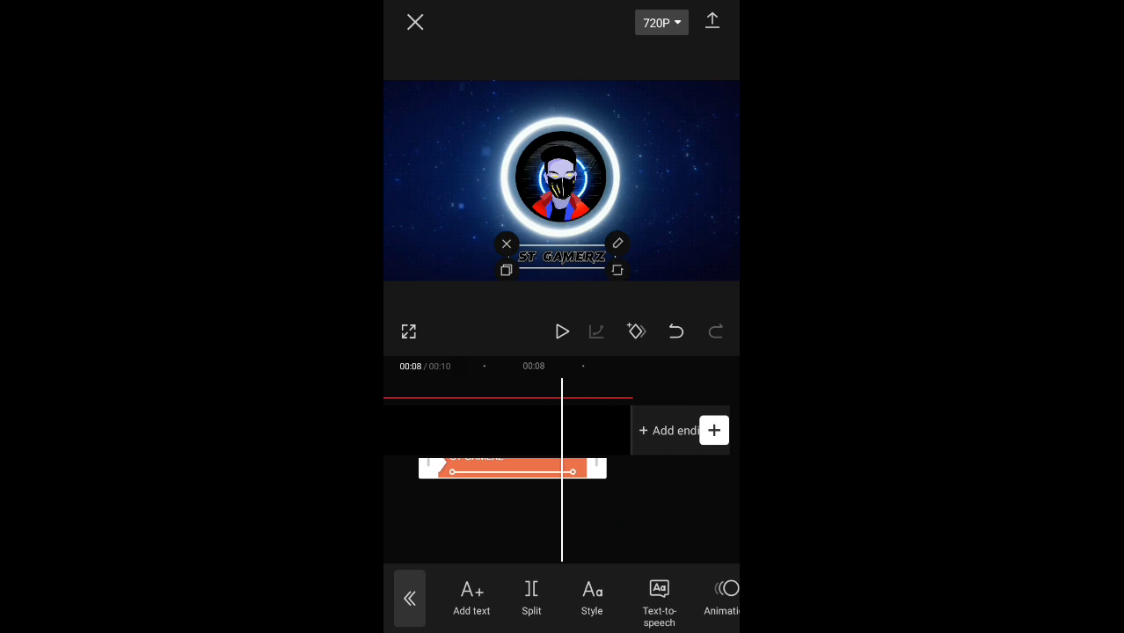
{"action": "left_click_drag", "start_coordinate": [597, 472], "coordinate": [636, 493]}
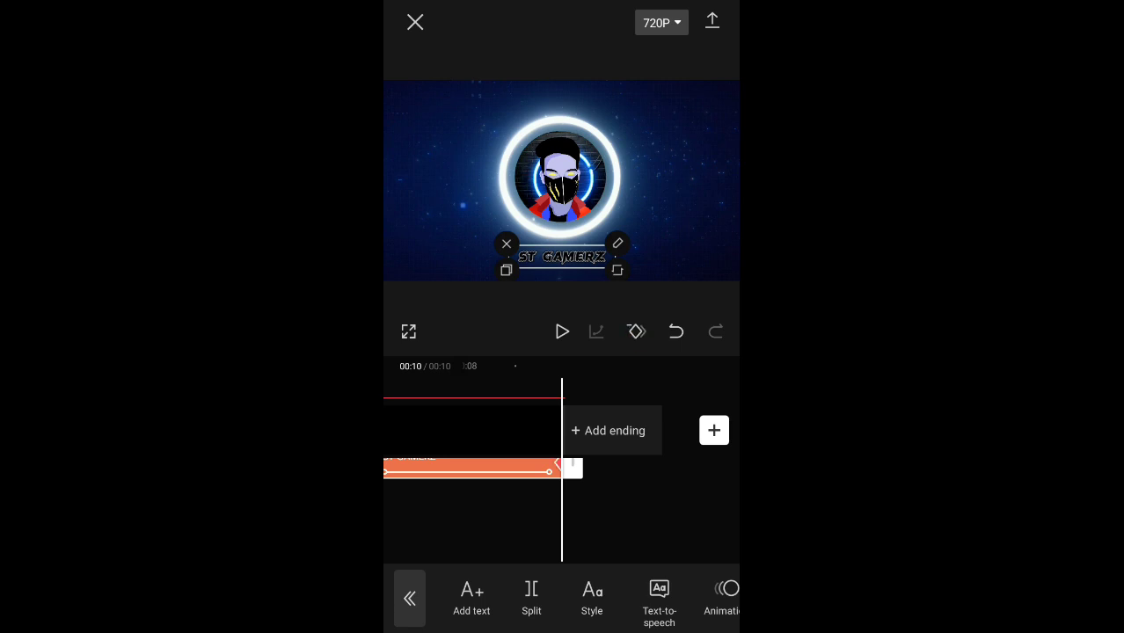
{"action": "left_click_drag", "start_coordinate": [618, 270], "coordinate": [726, 271]}
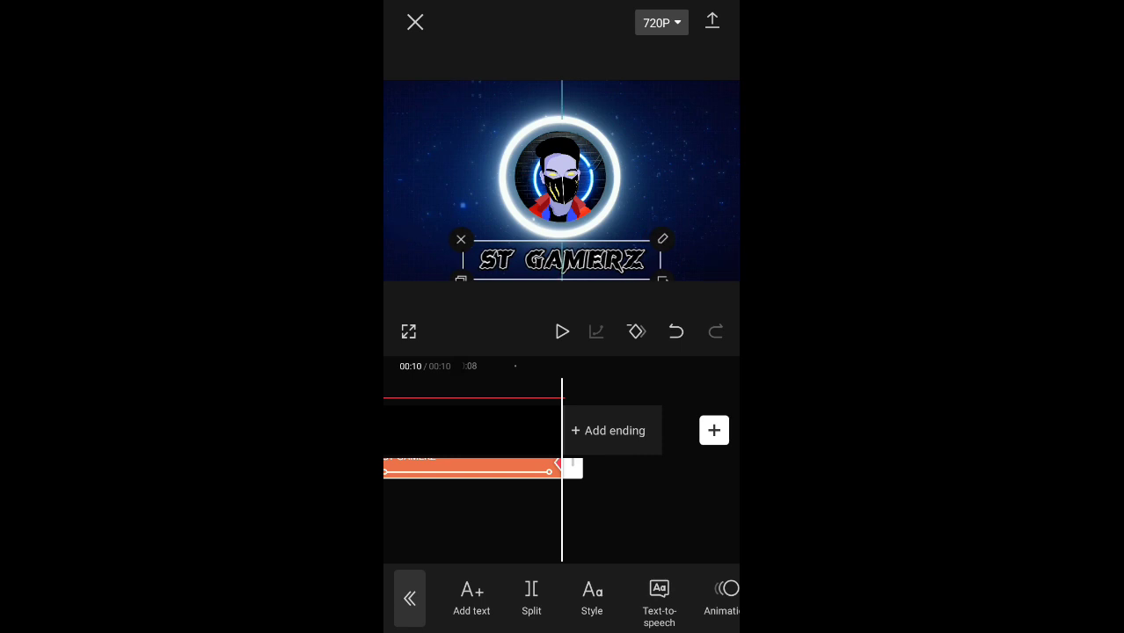
{"action": "left_click", "coordinate": [633, 523]}
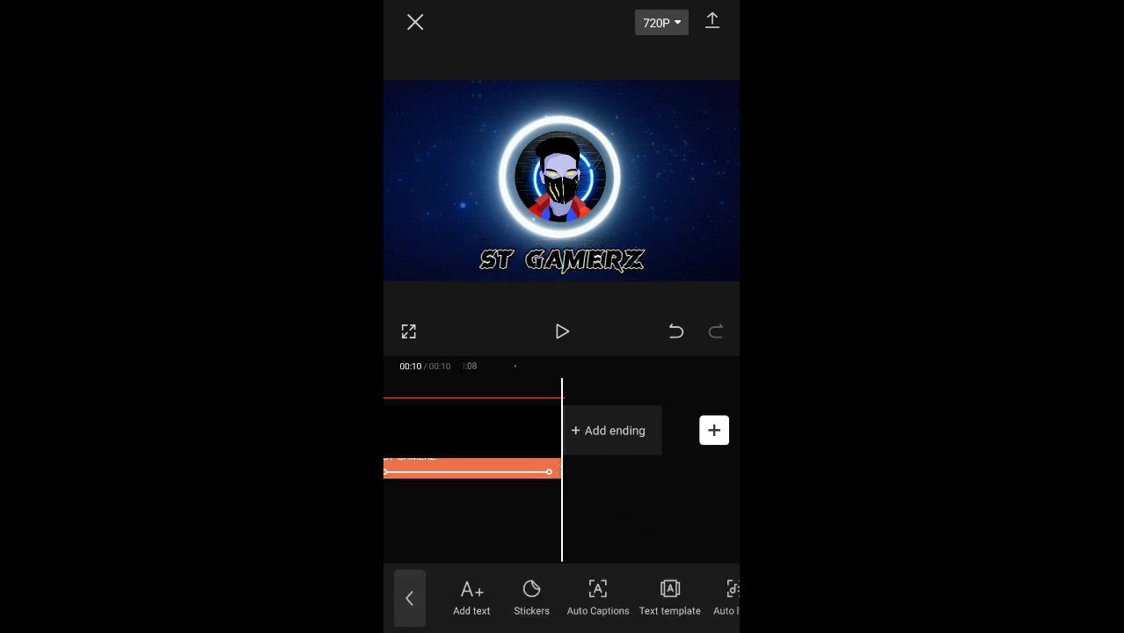
{"action": "scroll", "coordinate": [560, 445], "scroll_direction": "left", "scroll_amount": 10}
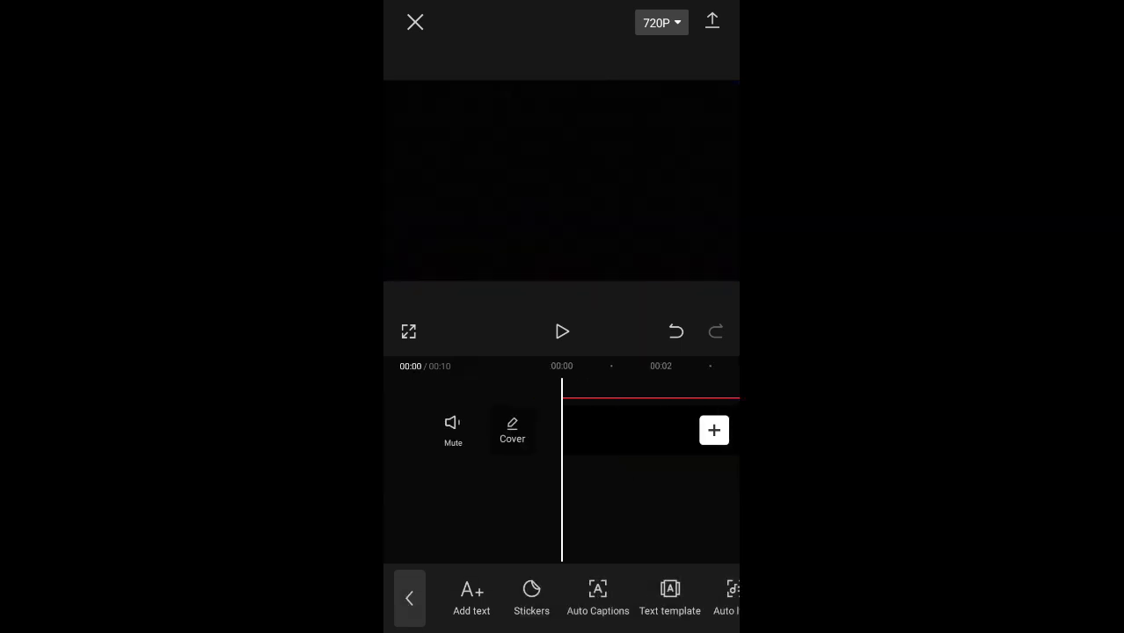
{"action": "left_click", "coordinate": [562, 331]}
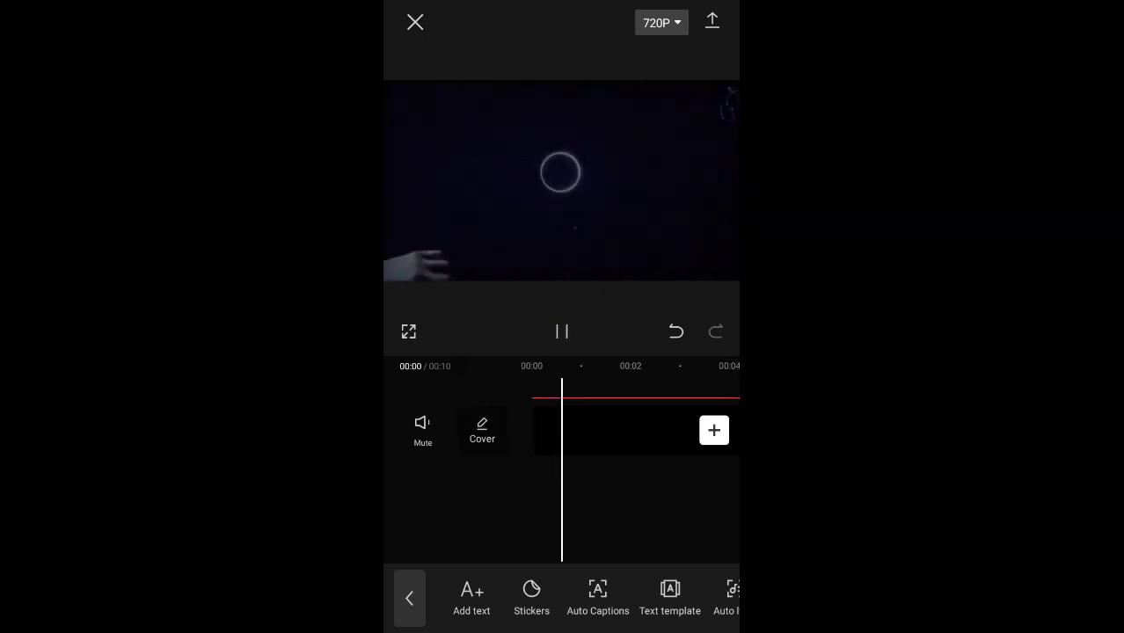